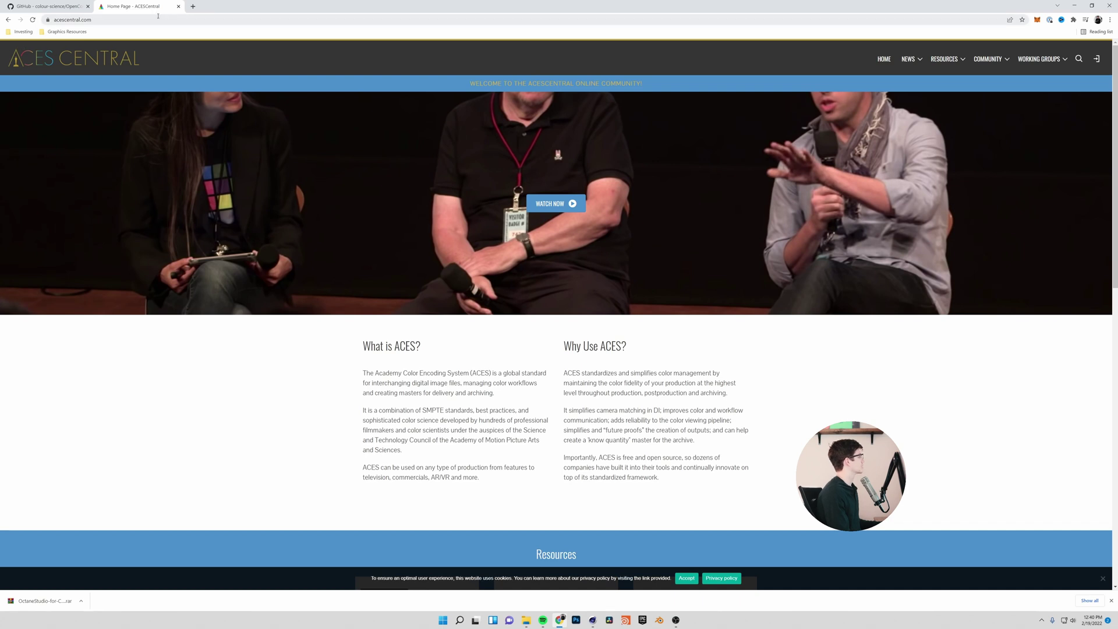
Skim the ACES Central intro text, then move to the OpenColorIO-Configs GitHub page.
{"action": "left_click", "coordinate": [202, 18]}
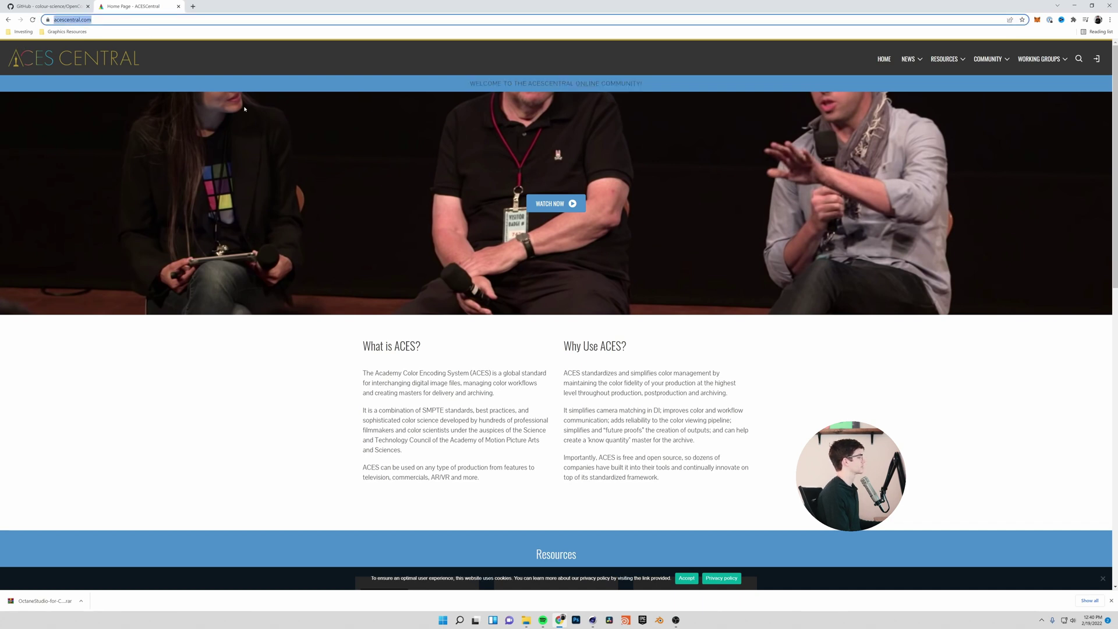
{"action": "left_click", "coordinate": [310, 253]}
{"action": "scroll", "coordinate": [310, 254], "scroll_direction": "down", "scroll_amount": 3}
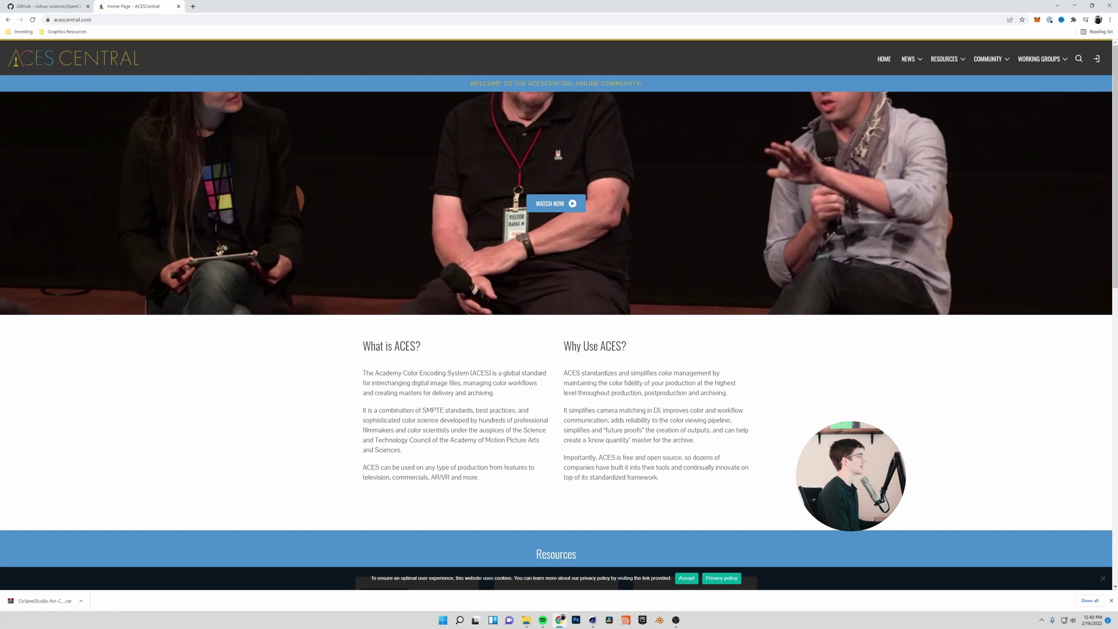
{"action": "left_click_drag", "start_coordinate": [367, 337], "coordinate": [670, 479]}
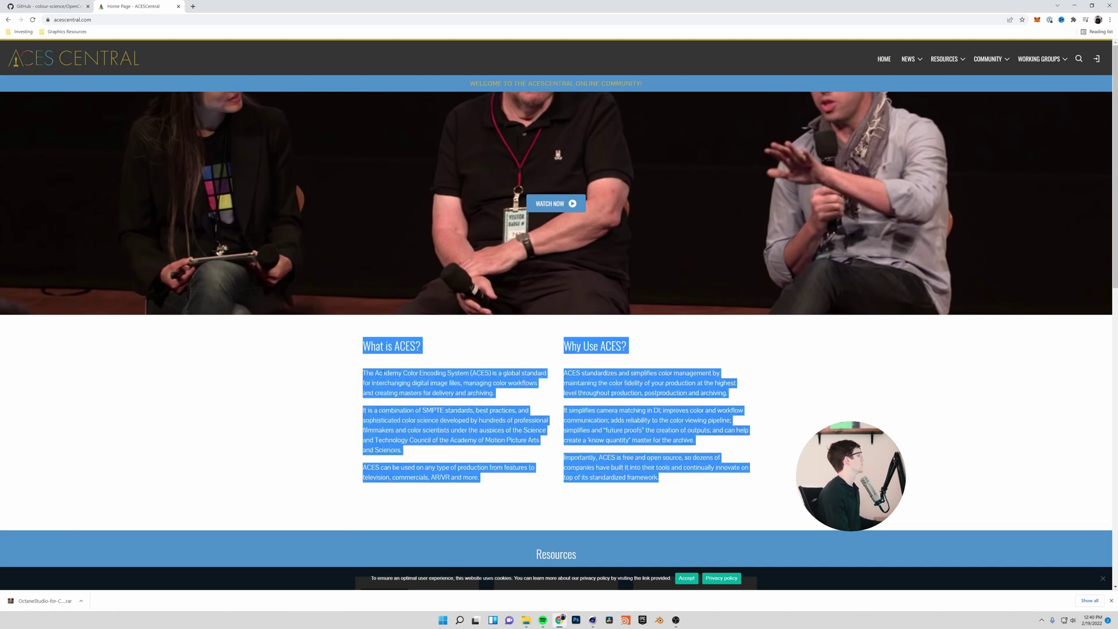
{"action": "left_click", "coordinate": [347, 349]}
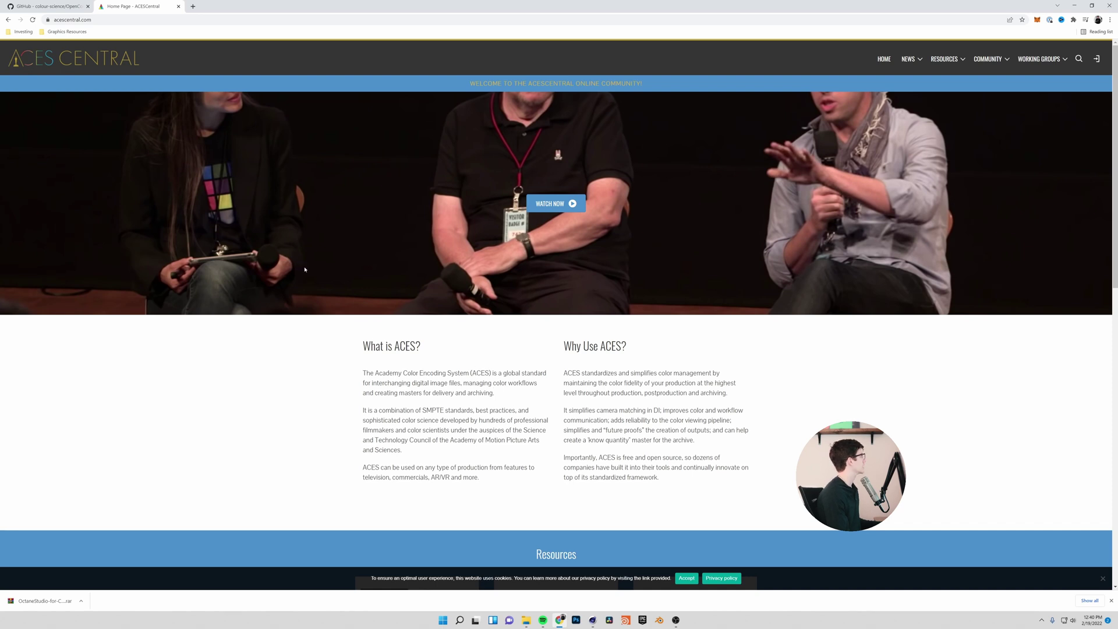
{"action": "left_click", "coordinate": [61, 5]}
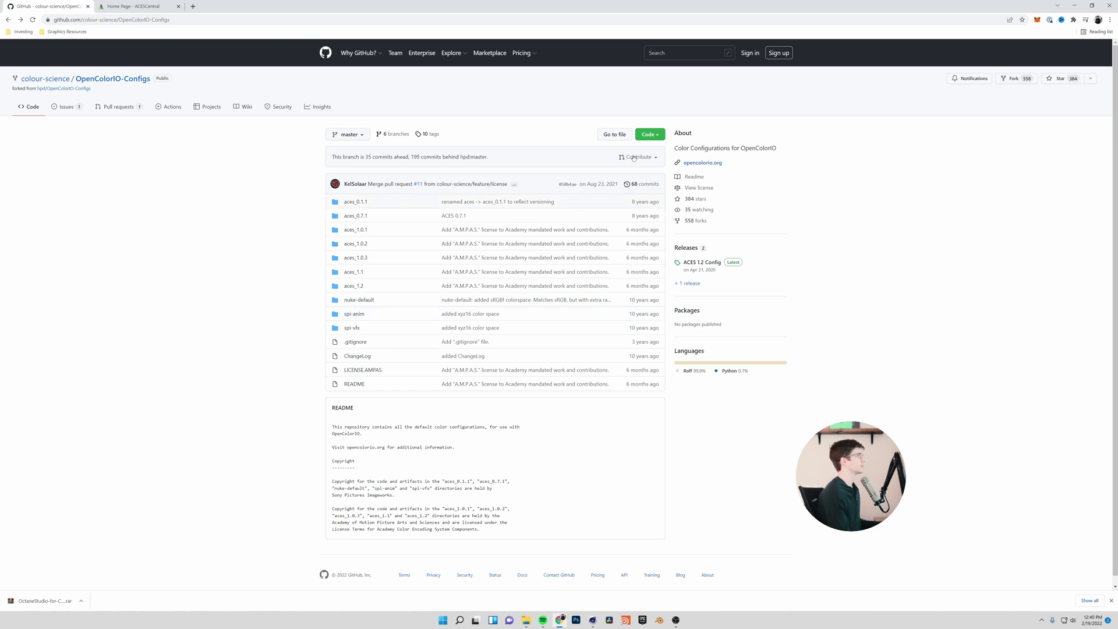
Download the OpenColorIO-Configs repository as a ZIP from the Code menu.
{"action": "left_click", "coordinate": [655, 138]}
{"action": "left_click", "coordinate": [555, 229]}
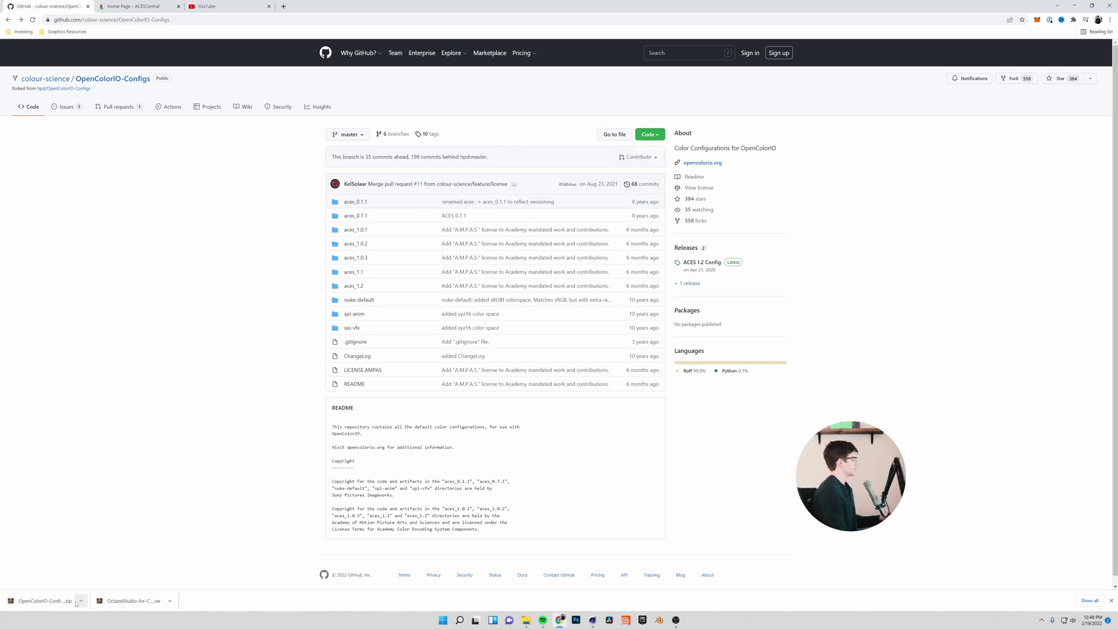
Show the downloaded OpenColorIO-Configs zip in its folder and start Extract All.
{"action": "left_click", "coordinate": [82, 600]}
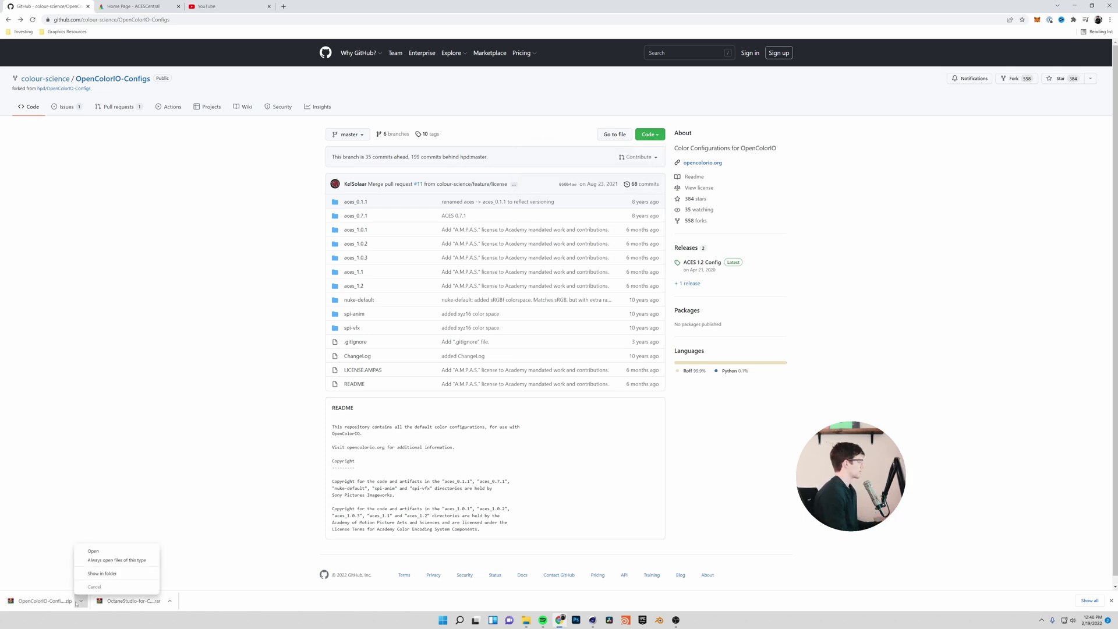
{"action": "left_click", "coordinate": [105, 574]}
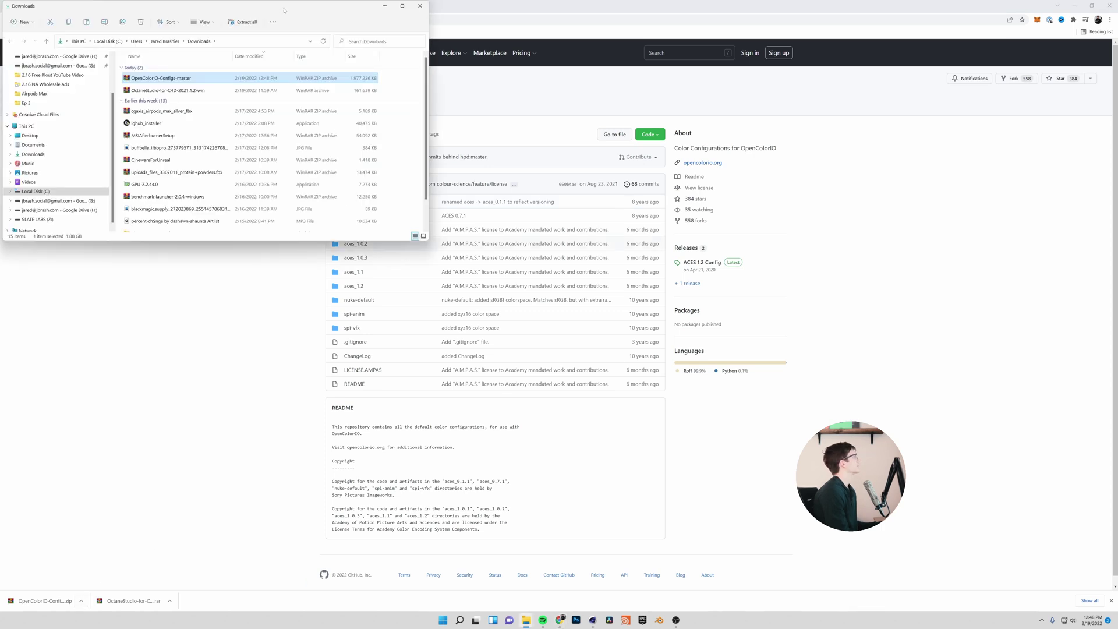
{"action": "left_click_drag", "start_coordinate": [283, 10], "coordinate": [477, 129]}
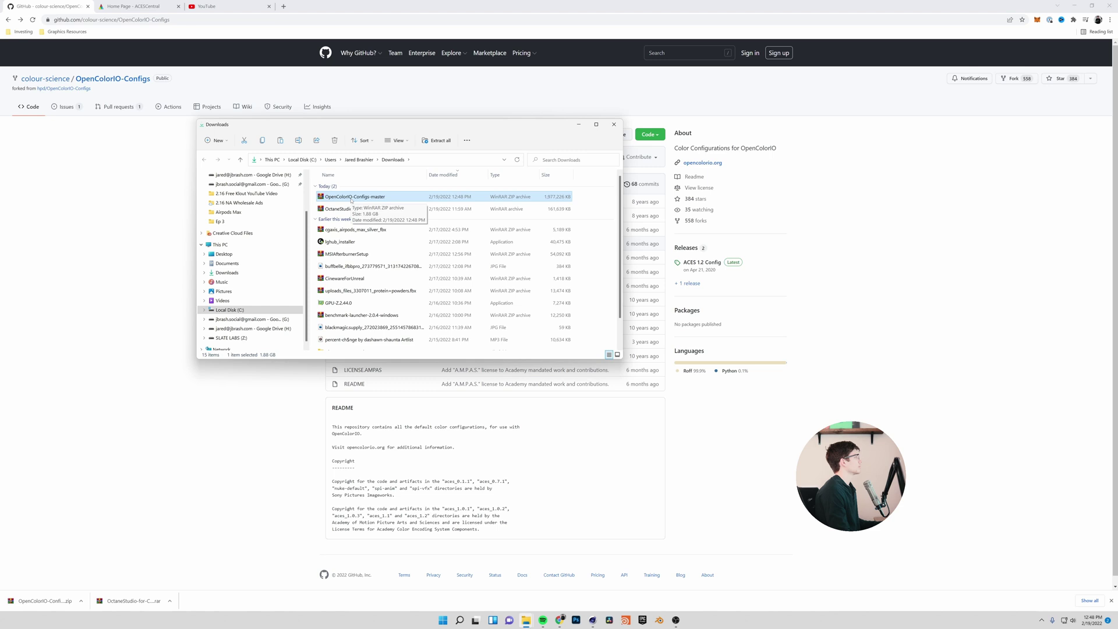
{"action": "right_click", "coordinate": [373, 199]}
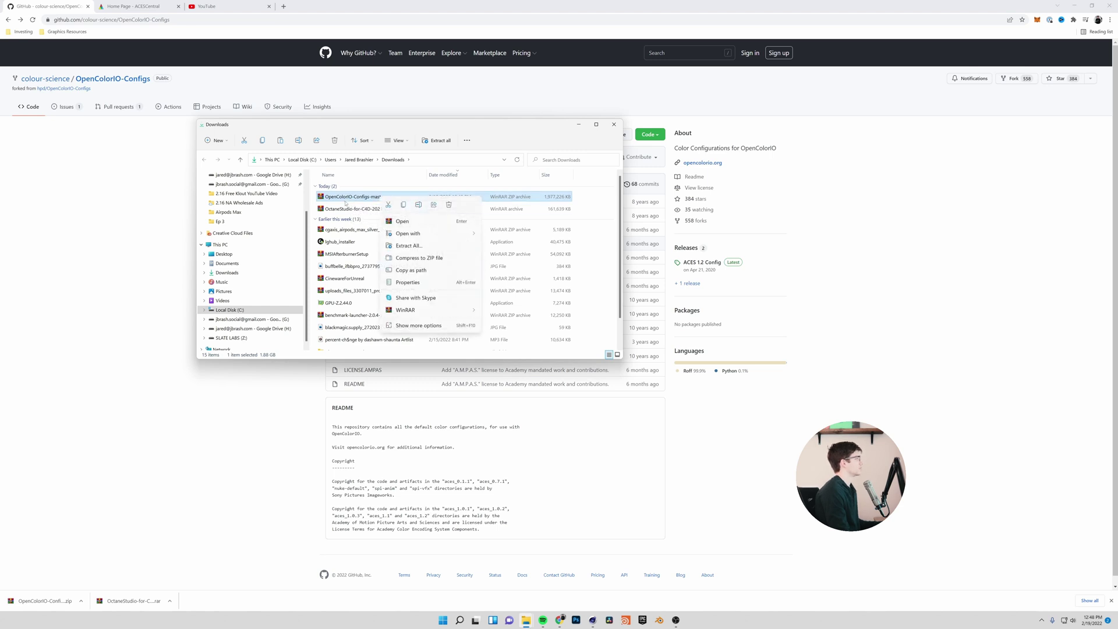
{"action": "left_click", "coordinate": [300, 203]}
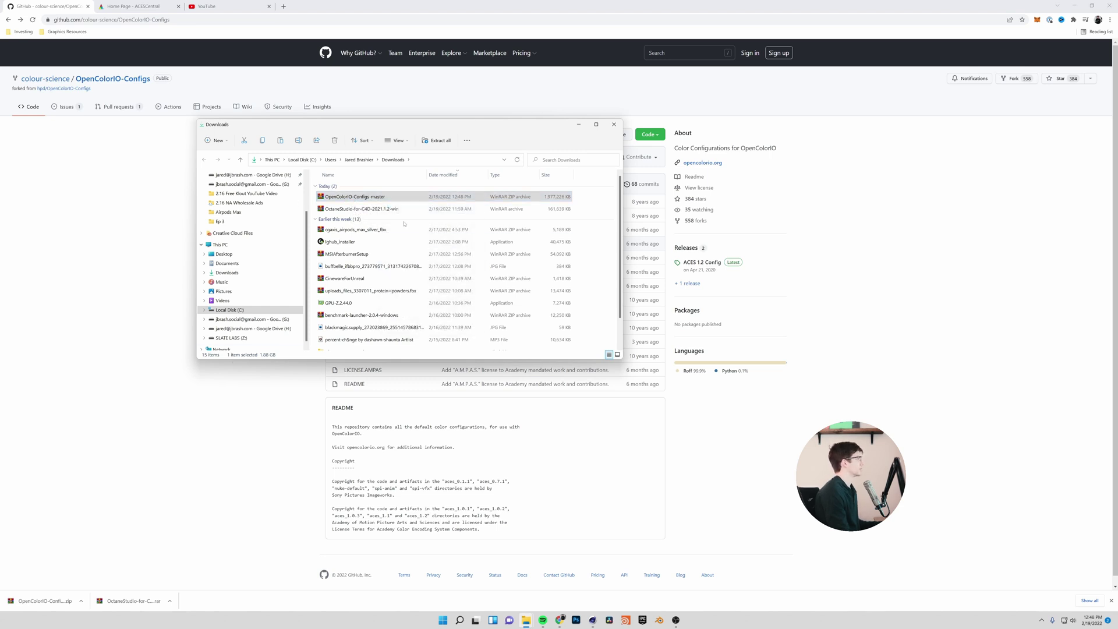
{"action": "right_click", "coordinate": [357, 198]}
{"action": "left_click", "coordinate": [401, 246]}
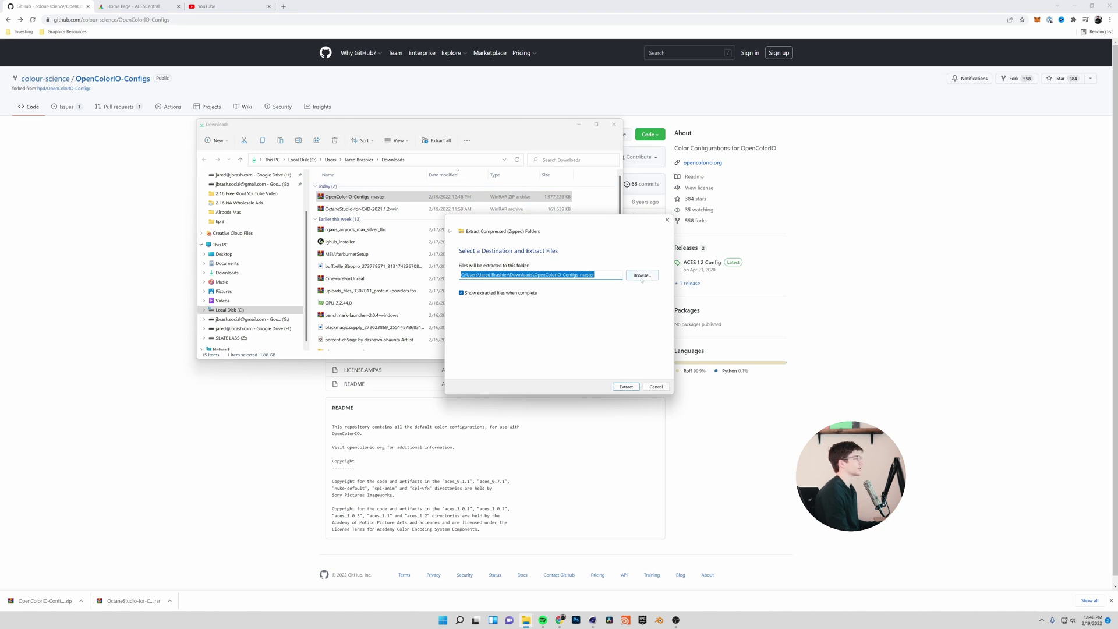
Extract it into a new 'ACES OCIO' folder inside 3D Resources\Databases.
{"action": "left_click", "coordinate": [641, 276]}
{"action": "left_click_drag", "start_coordinate": [680, 238], "coordinate": [726, 242]}
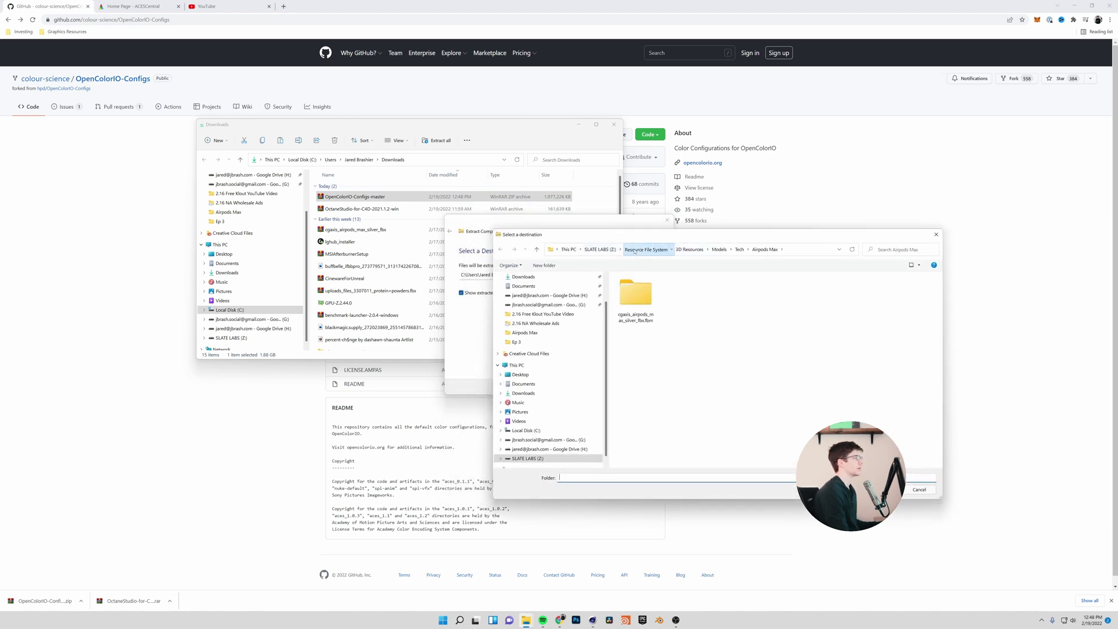
{"action": "left_click", "coordinate": [689, 249]}
{"action": "double_click", "coordinate": [658, 314]}
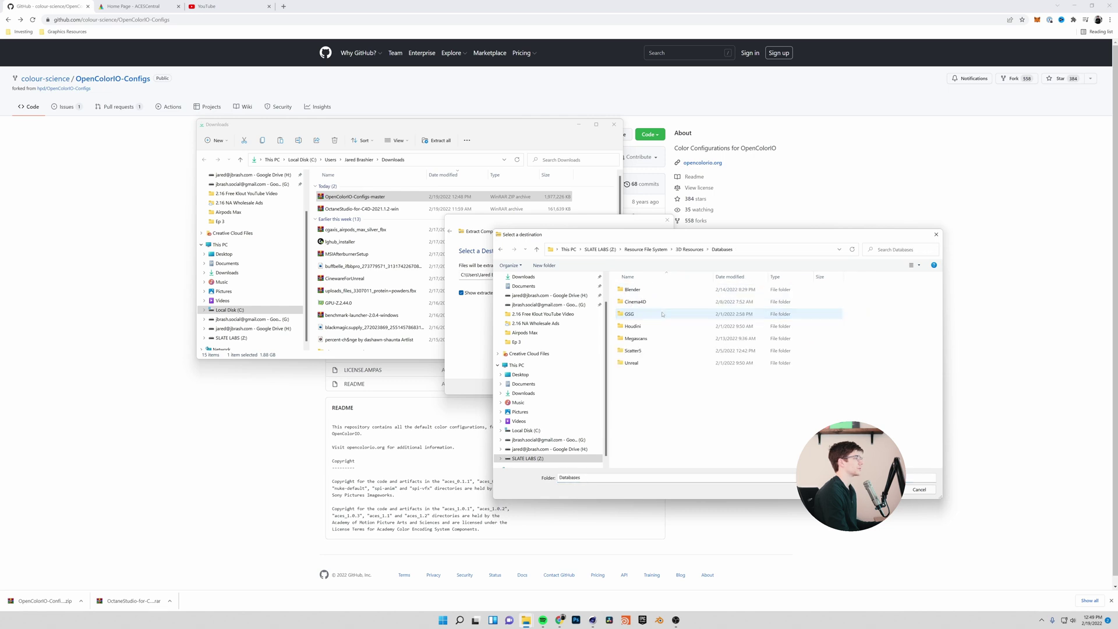
{"action": "left_click", "coordinate": [544, 266]}
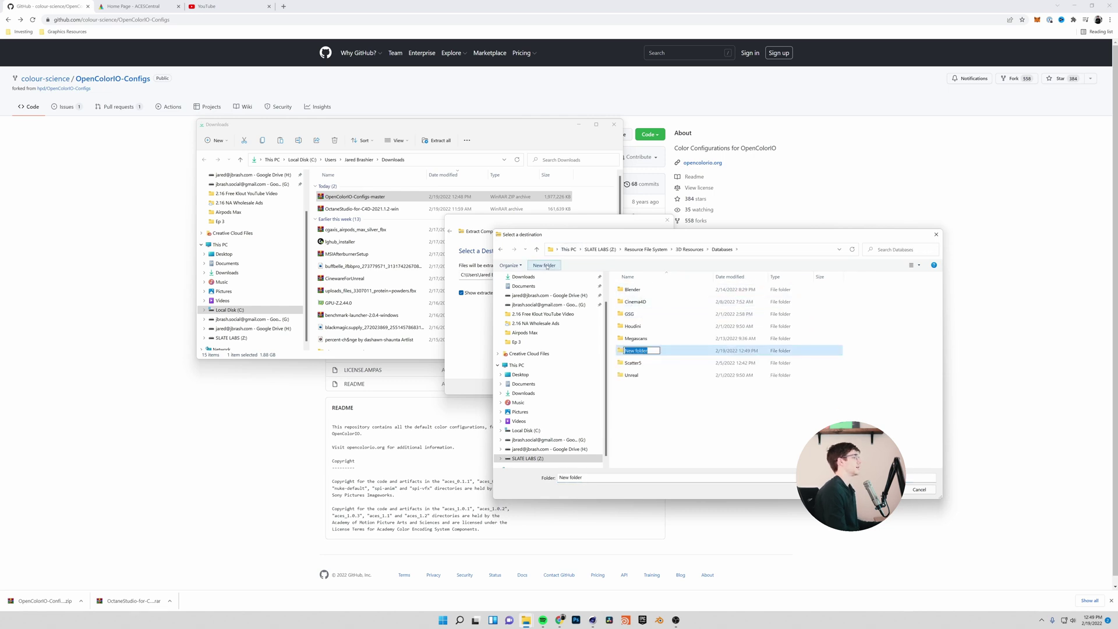
{"action": "type", "text": "ACES OCIO"}
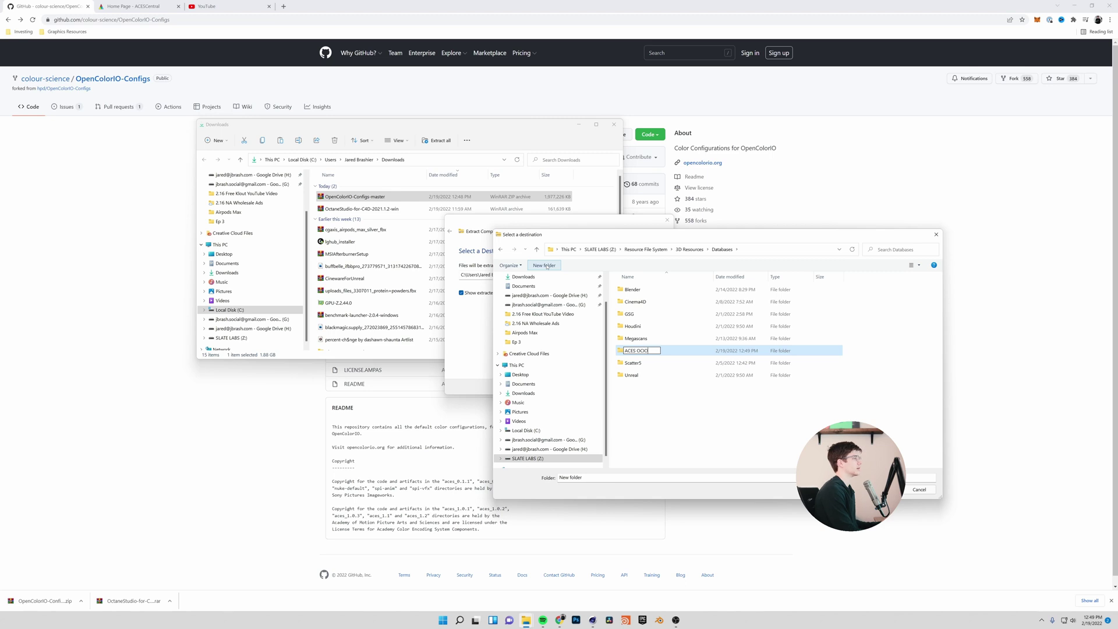
{"action": "key", "text": "Return"}
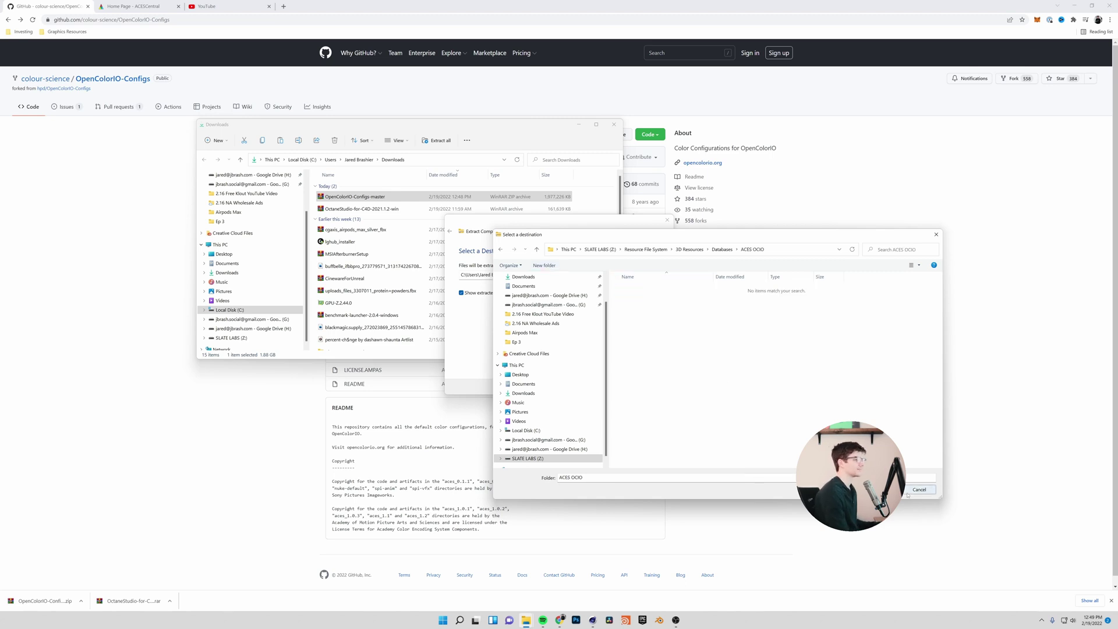
{"action": "left_click", "coordinate": [868, 490]}
{"action": "left_click", "coordinate": [626, 387]}
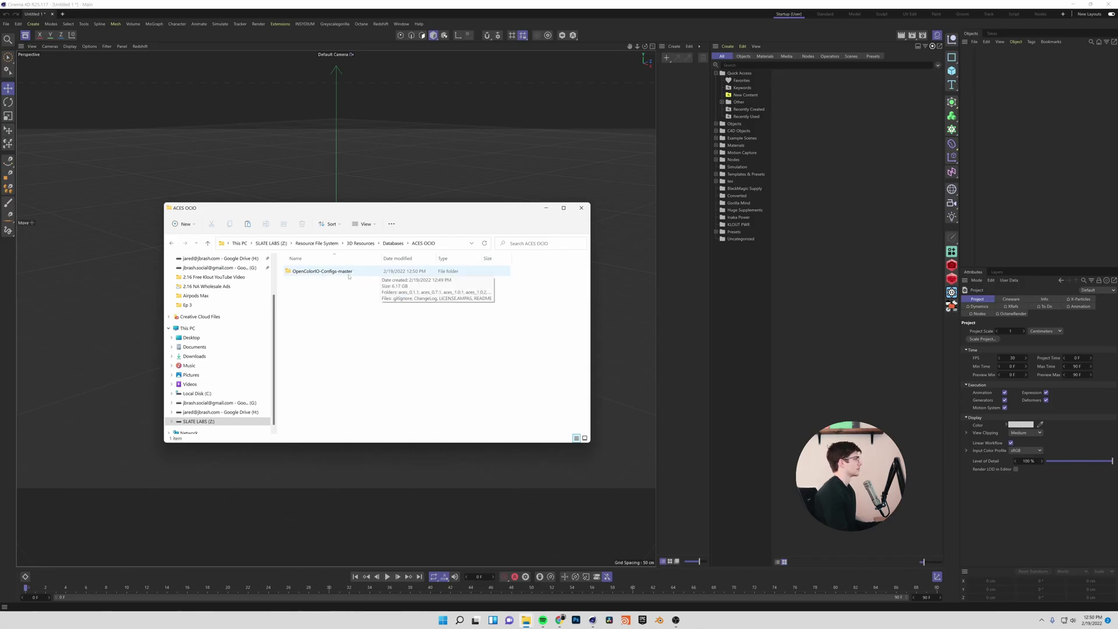
In OpenColorIO-Configs-master, delete aces_0.1.1 through aces_1.1, nuke-default, spi-anim and spi-vfx.
{"action": "double_click", "coordinate": [327, 276]}
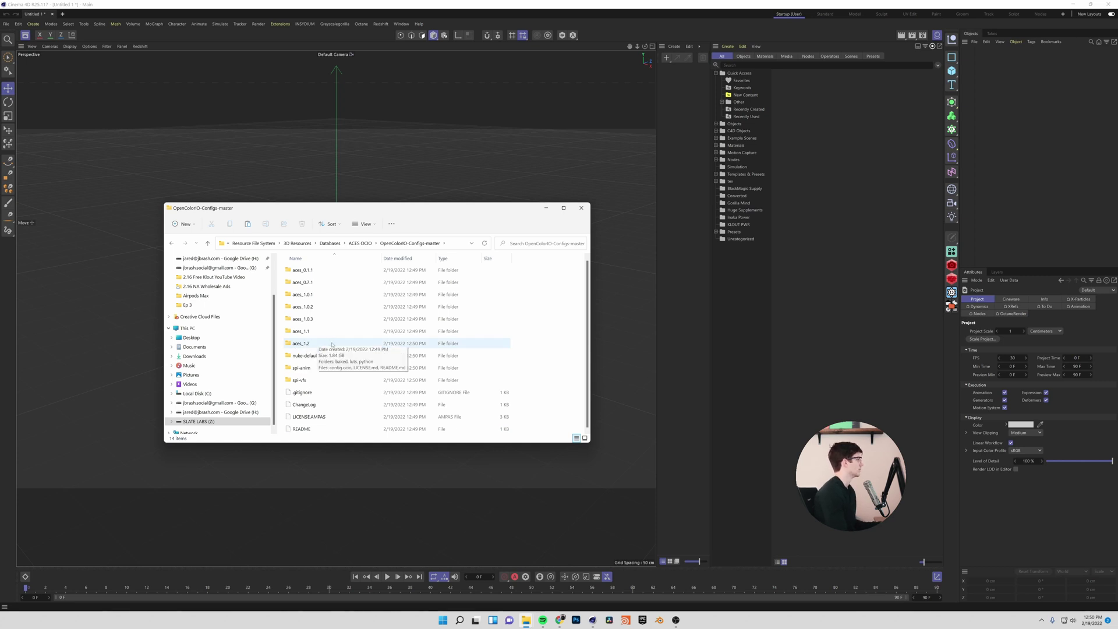
{"action": "left_click_drag", "start_coordinate": [333, 340], "coordinate": [326, 272]}
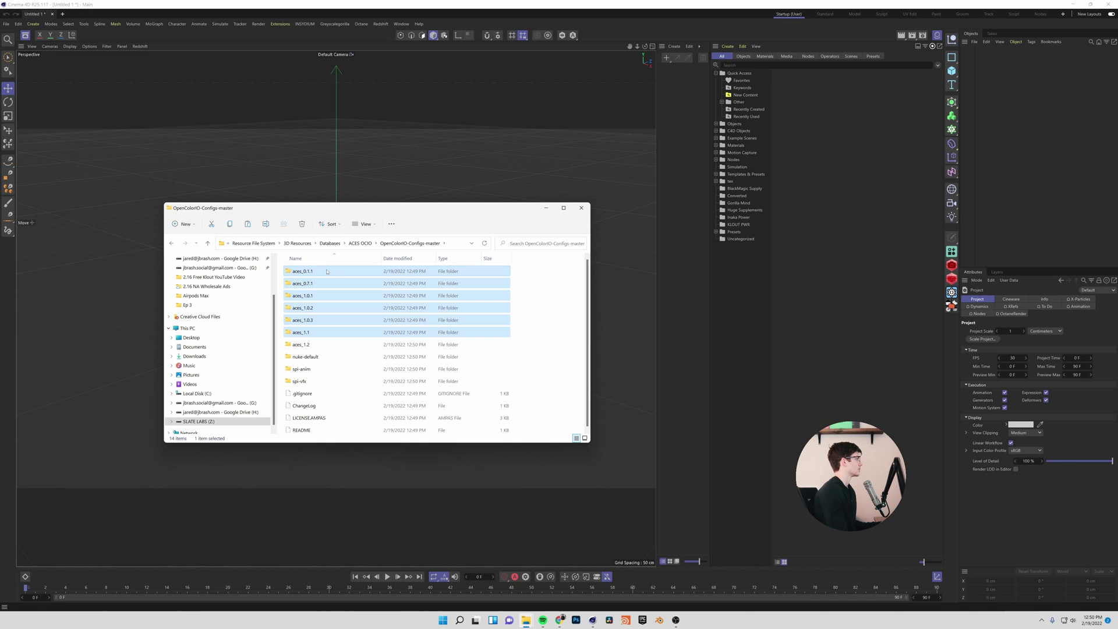
{"action": "key", "text": "Delete"}
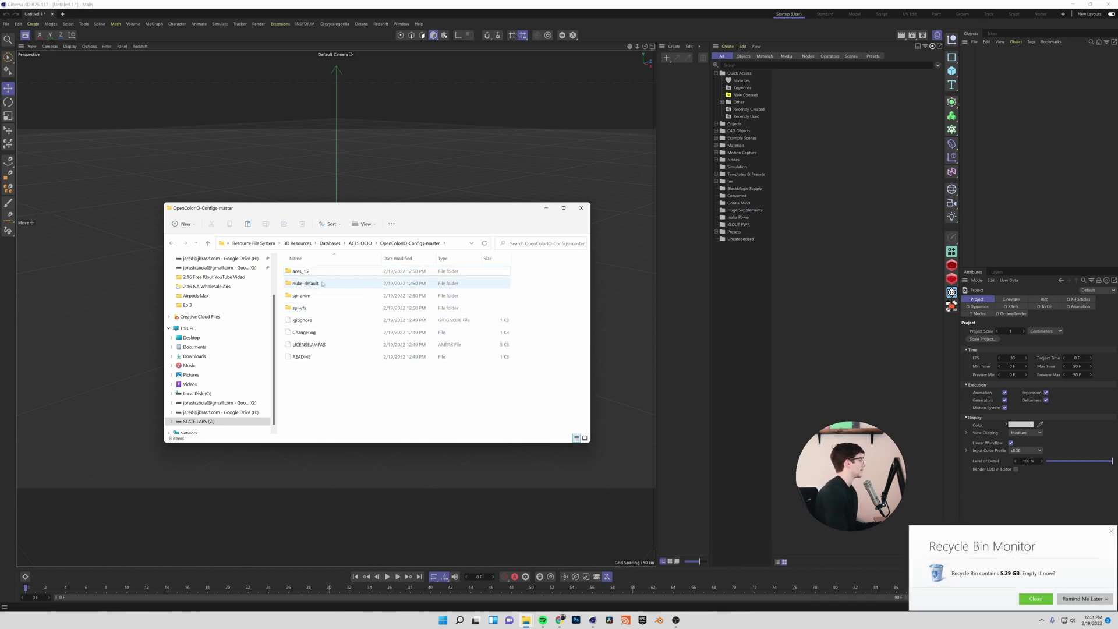
{"action": "left_click_drag", "start_coordinate": [322, 283], "coordinate": [324, 311]}
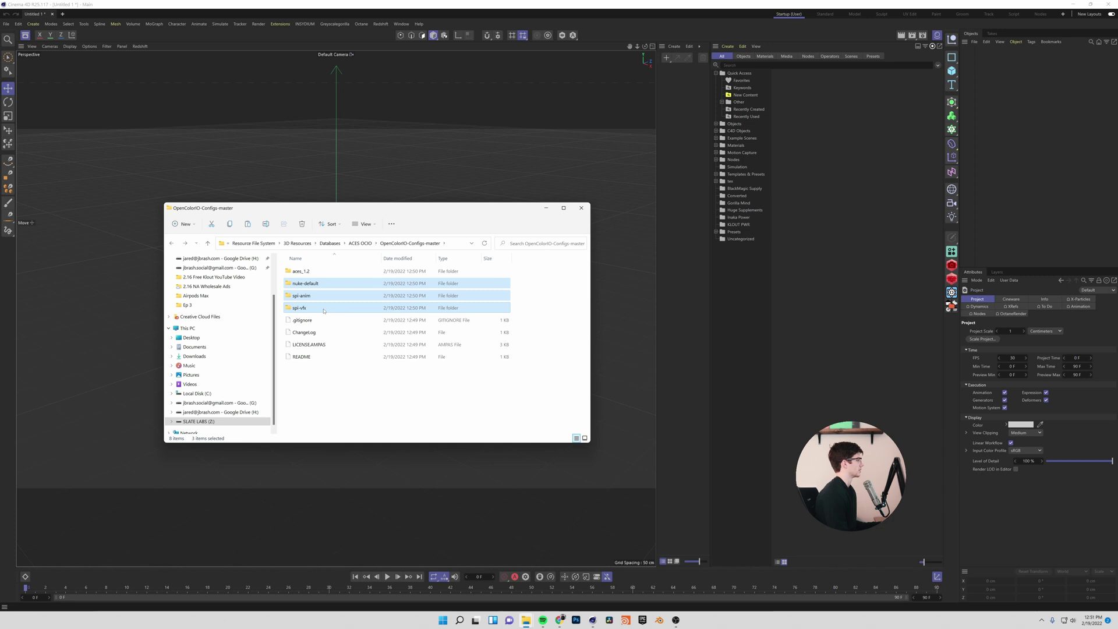
{"action": "key", "text": "Delete"}
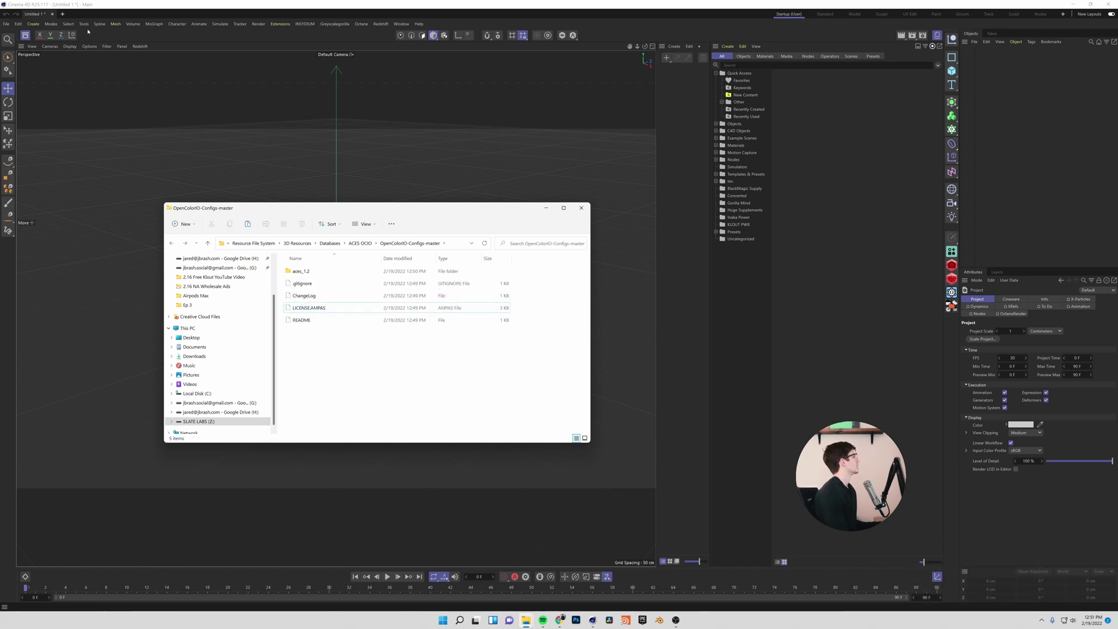
Open the aces_1.2 folder and select config.ocio.
{"action": "double_click", "coordinate": [301, 271]}
{"action": "left_click_drag", "start_coordinate": [356, 363], "coordinate": [302, 309]}
{"action": "left_click", "coordinate": [301, 310]}
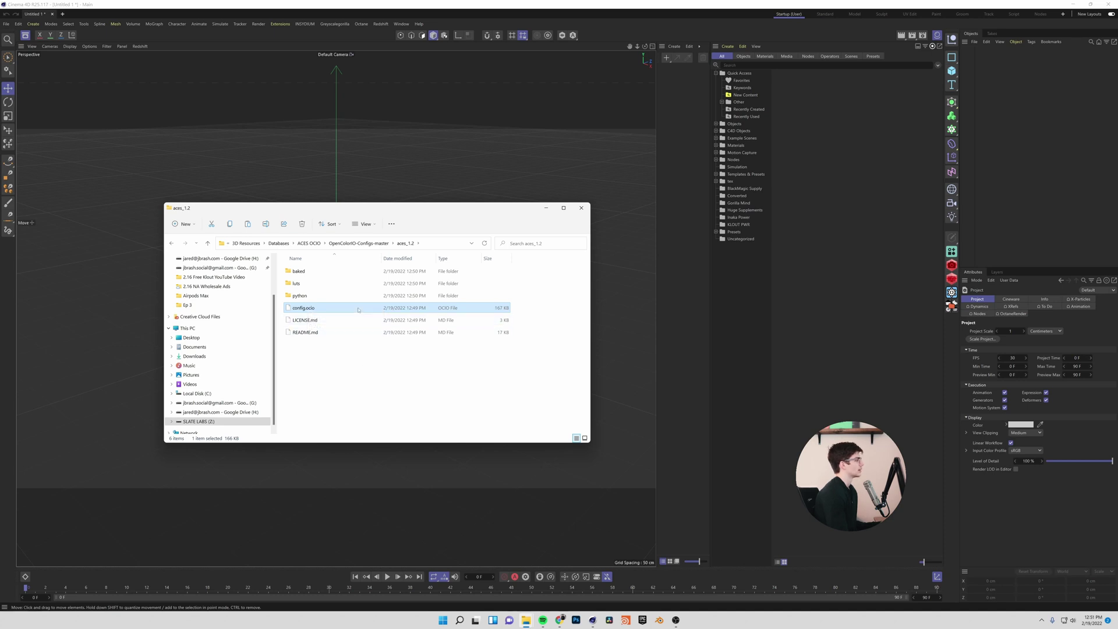
In Cinema 4D's Octane Settings, tick 'Use other config file' under Color management.
{"action": "left_click", "coordinate": [402, 351]}
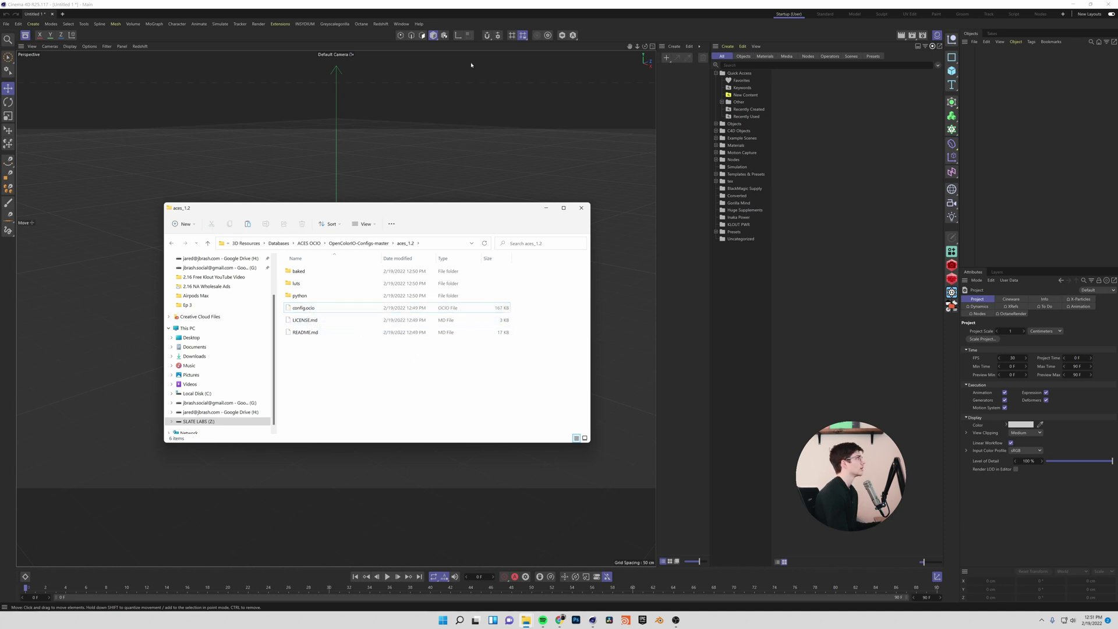
{"action": "left_click", "coordinate": [496, 44]}
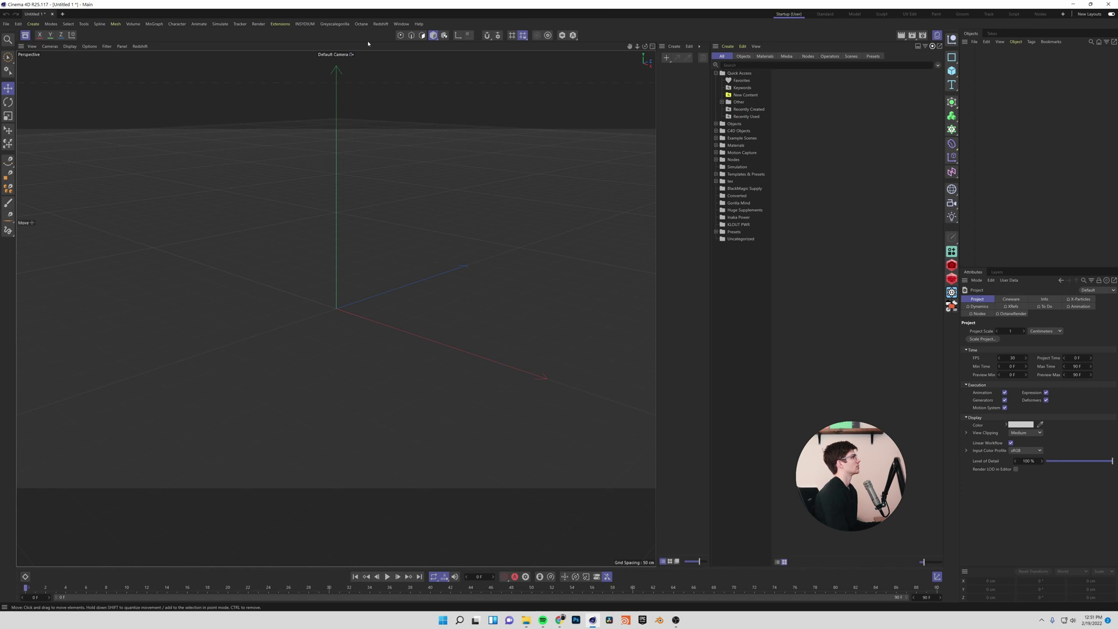
{"action": "left_click", "coordinate": [361, 24]}
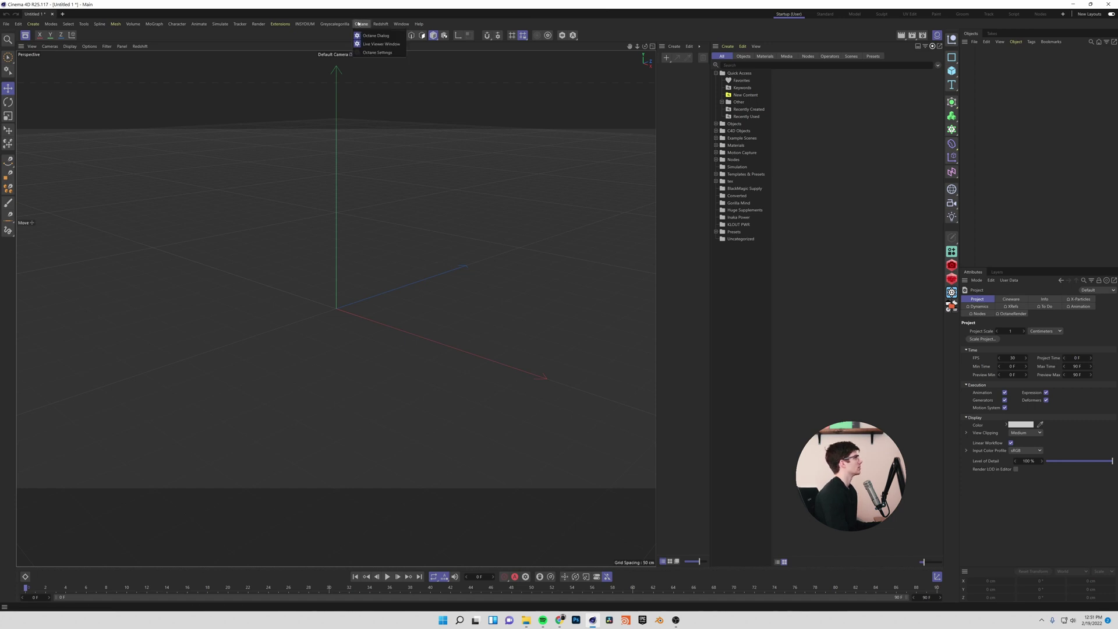
{"action": "left_click", "coordinate": [378, 53]}
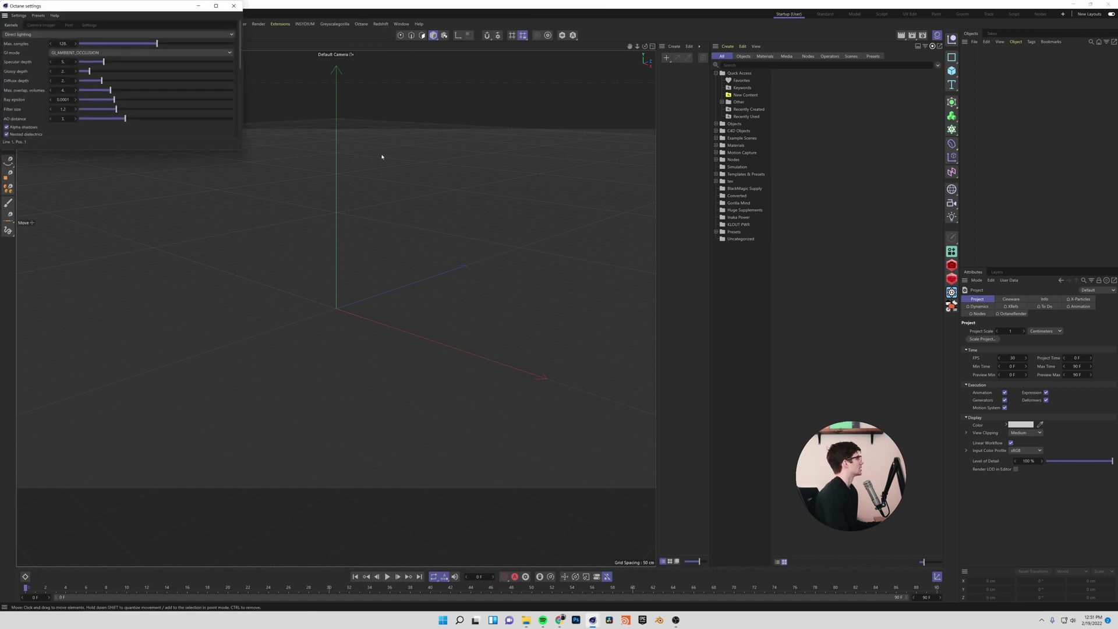
{"action": "left_click_drag", "start_coordinate": [32, 7], "coordinate": [385, 247]}
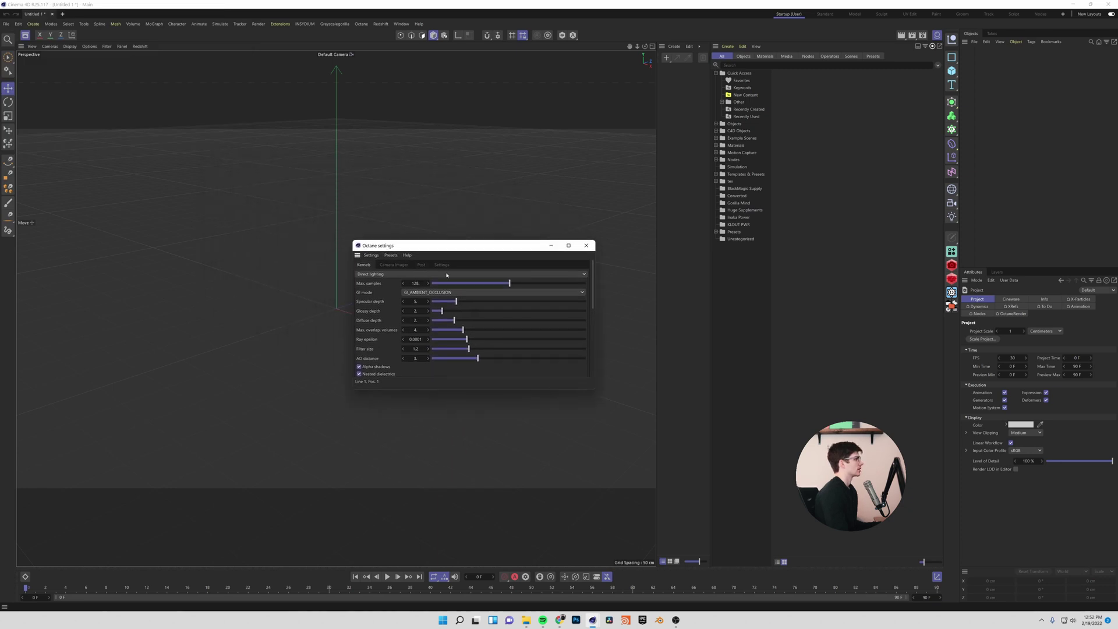
{"action": "left_click", "coordinate": [442, 265]}
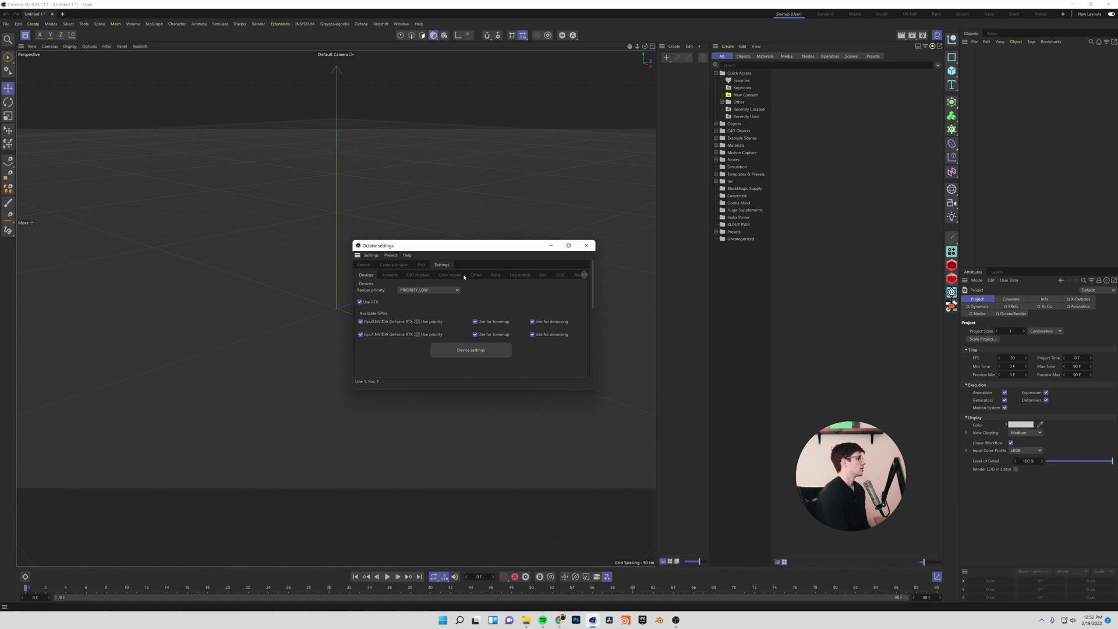
{"action": "left_click", "coordinate": [450, 274]}
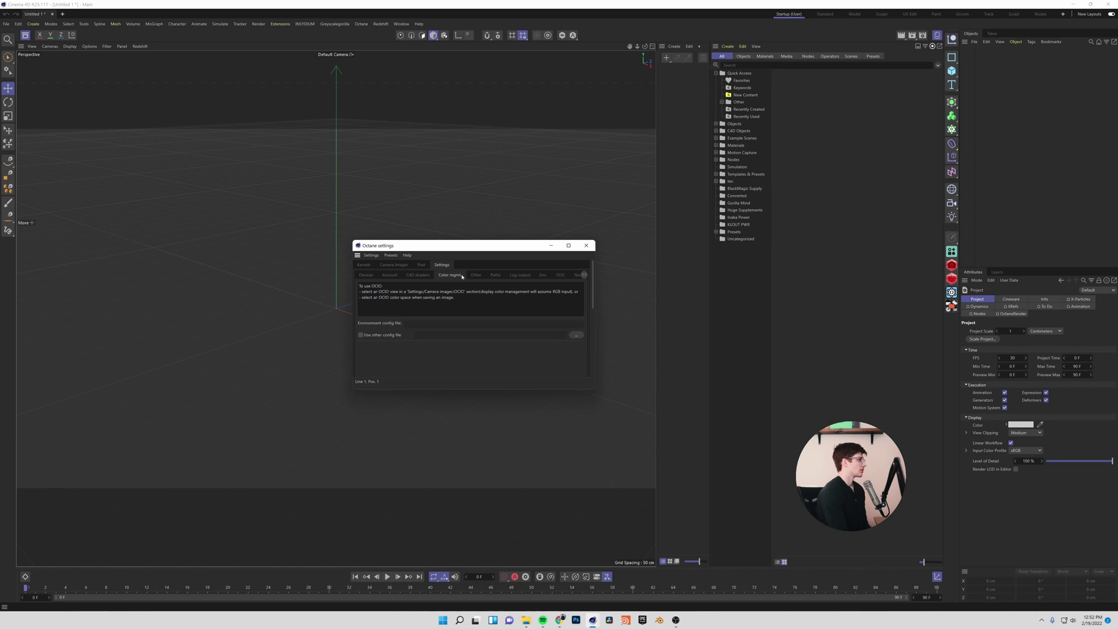
{"action": "left_click", "coordinate": [360, 335]}
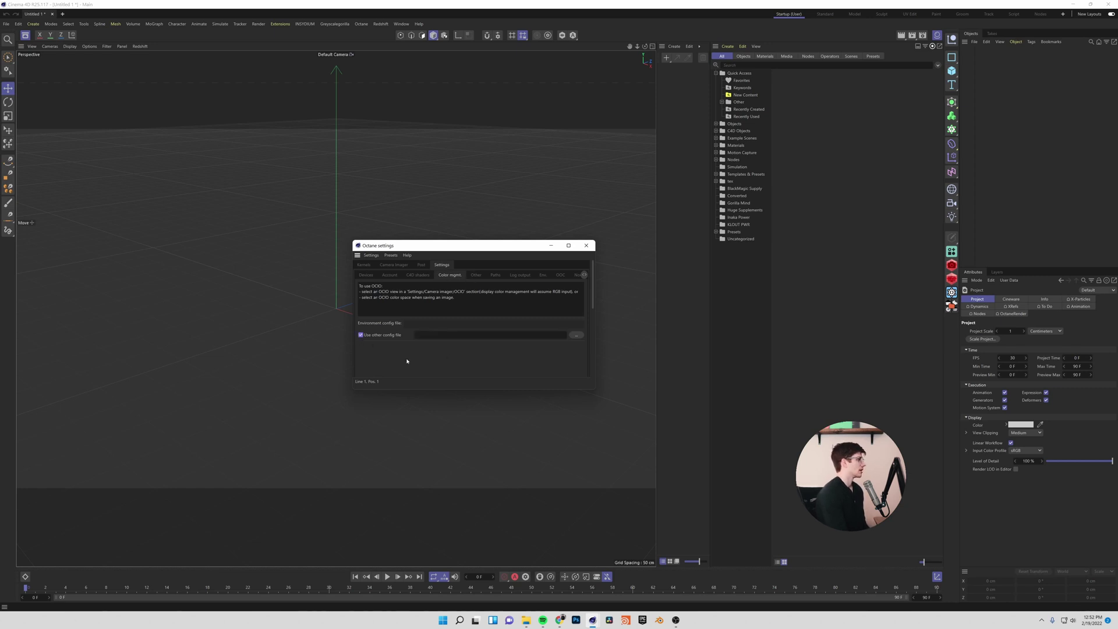
Load config.ocio from Z:\...\ACES OCIO\OpenColorIO-Configs-master\aces_1.2 as Octane's custom config.
{"action": "left_click", "coordinate": [576, 336]}
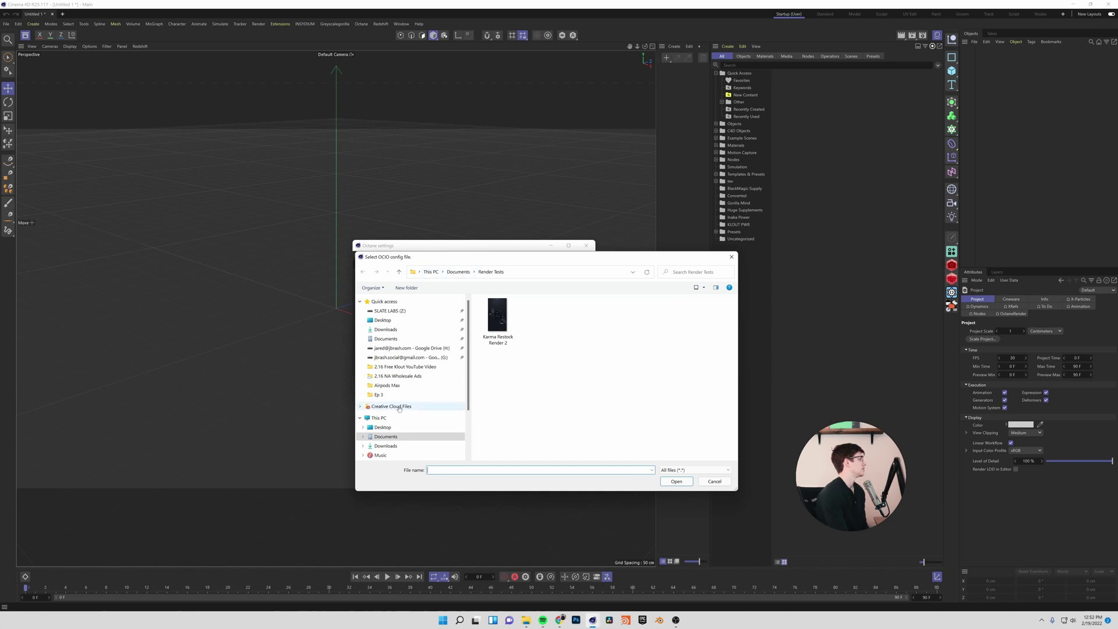
{"action": "left_click", "coordinate": [379, 418]}
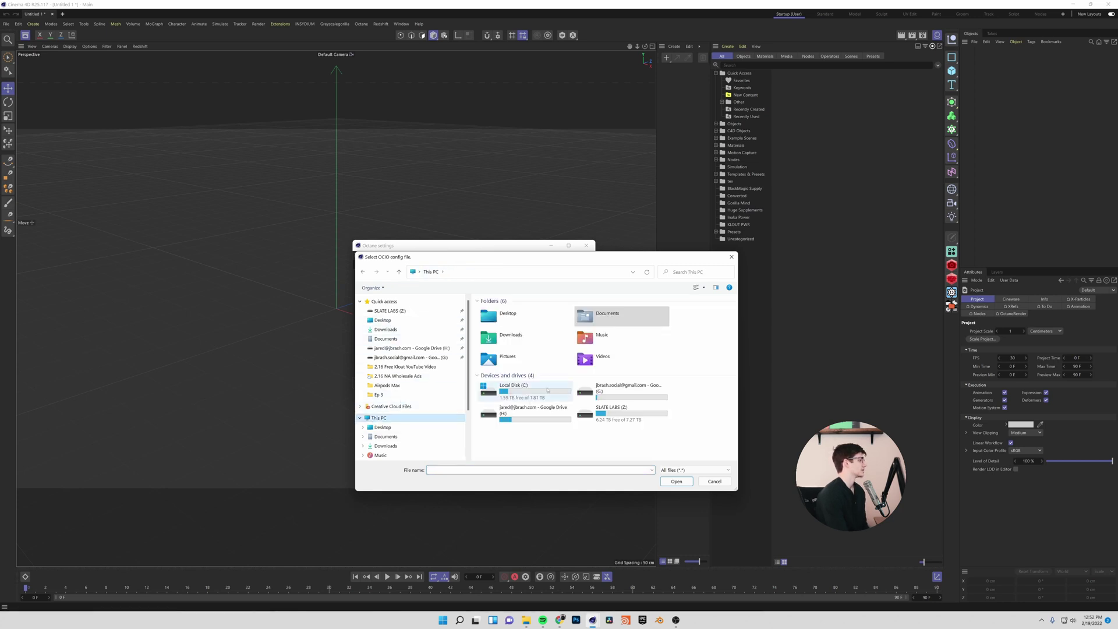
{"action": "double_click", "coordinate": [611, 408]}
{"action": "double_click", "coordinate": [502, 336]}
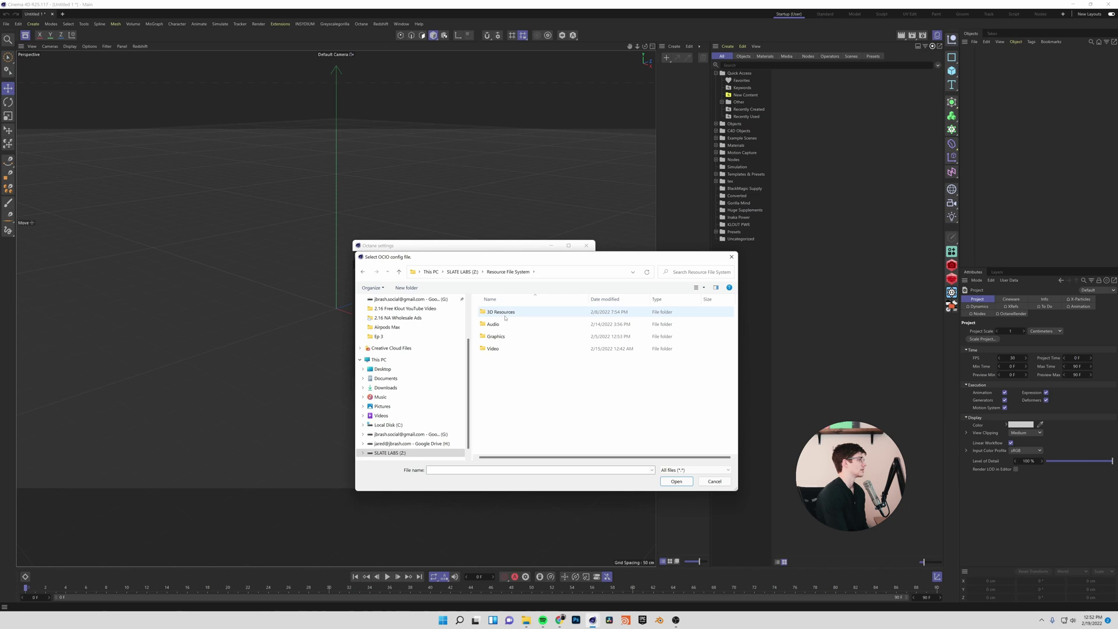
{"action": "double_click", "coordinate": [505, 317]}
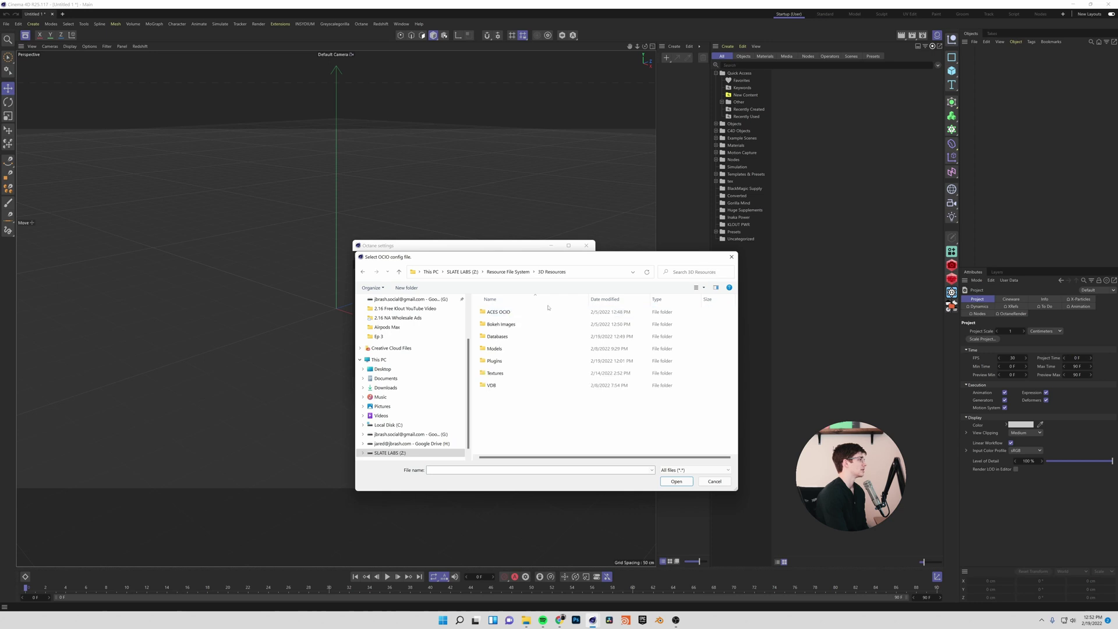
{"action": "double_click", "coordinate": [519, 336]}
{"action": "double_click", "coordinate": [535, 312]}
{"action": "double_click", "coordinate": [550, 312]}
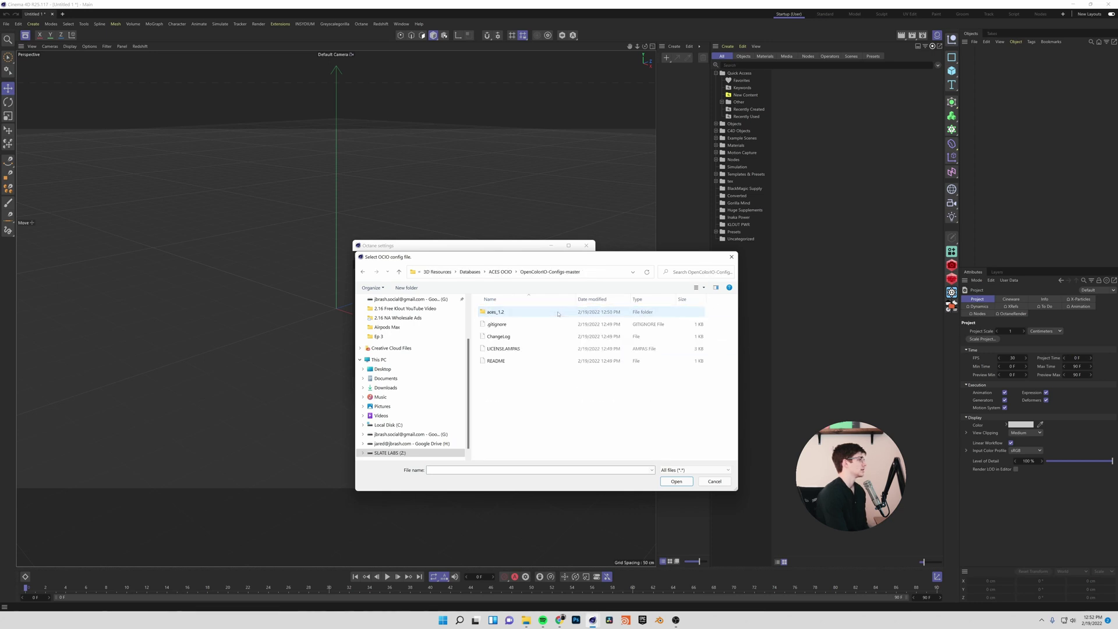
{"action": "double_click", "coordinate": [556, 312]}
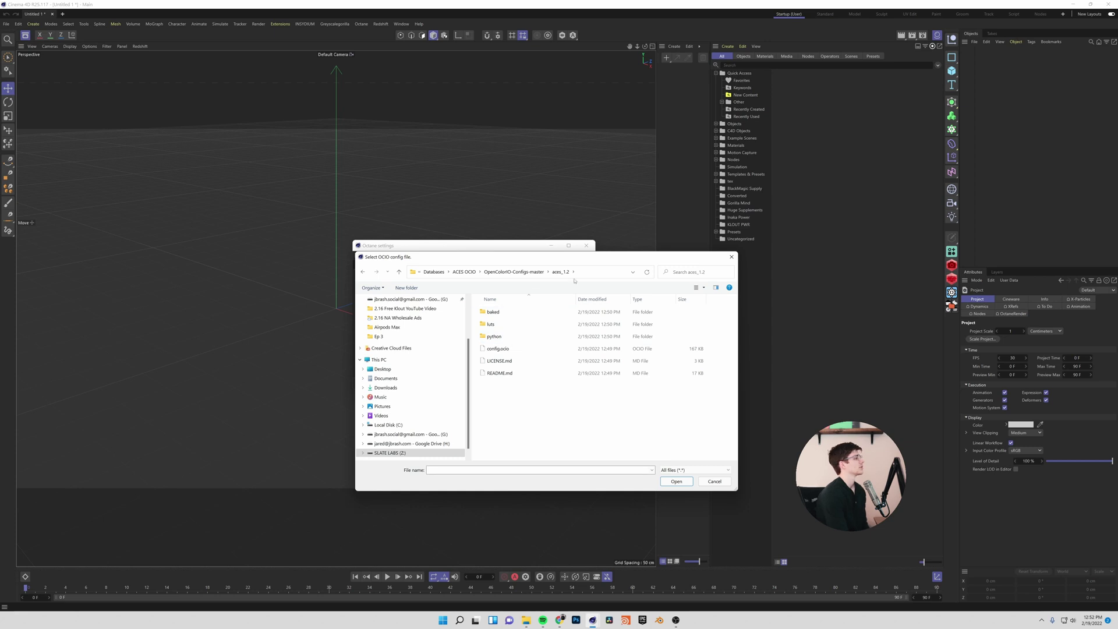
{"action": "left_click", "coordinate": [498, 348]}
{"action": "left_click", "coordinate": [674, 481]}
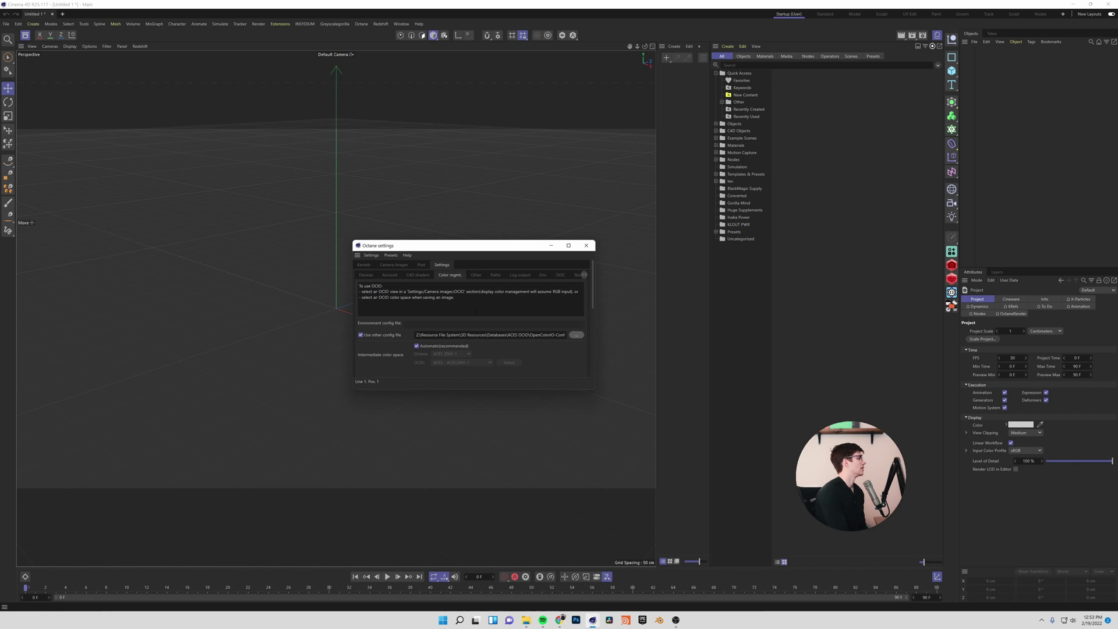
Close the Octane settings and add a Plane and a Cube primitive.
{"action": "left_click", "coordinate": [585, 245]}
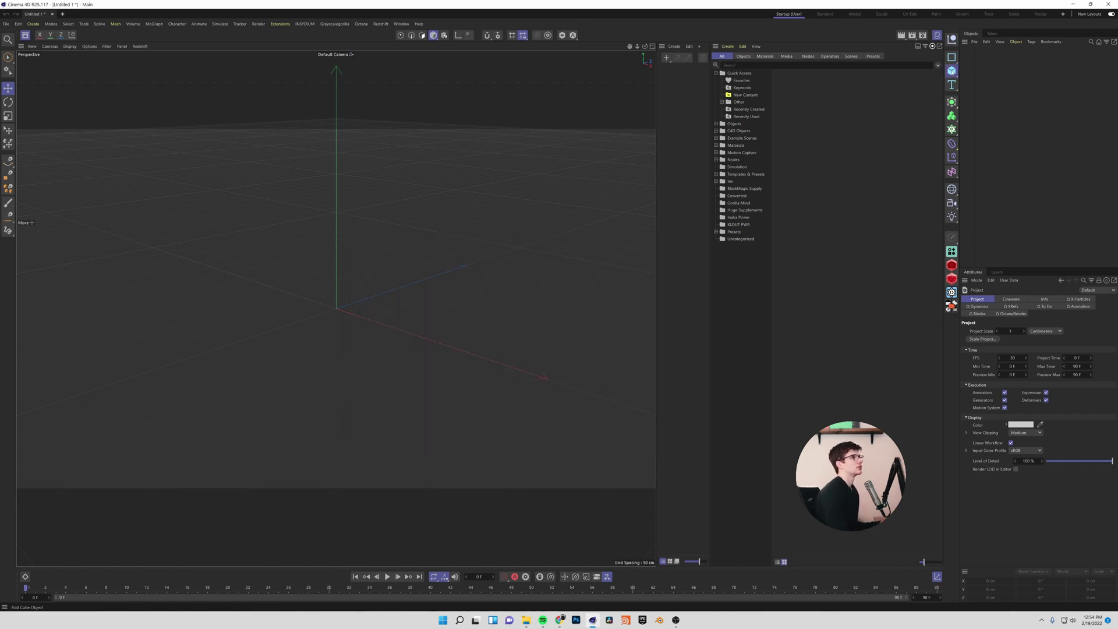
{"action": "left_click", "coordinate": [952, 71]}
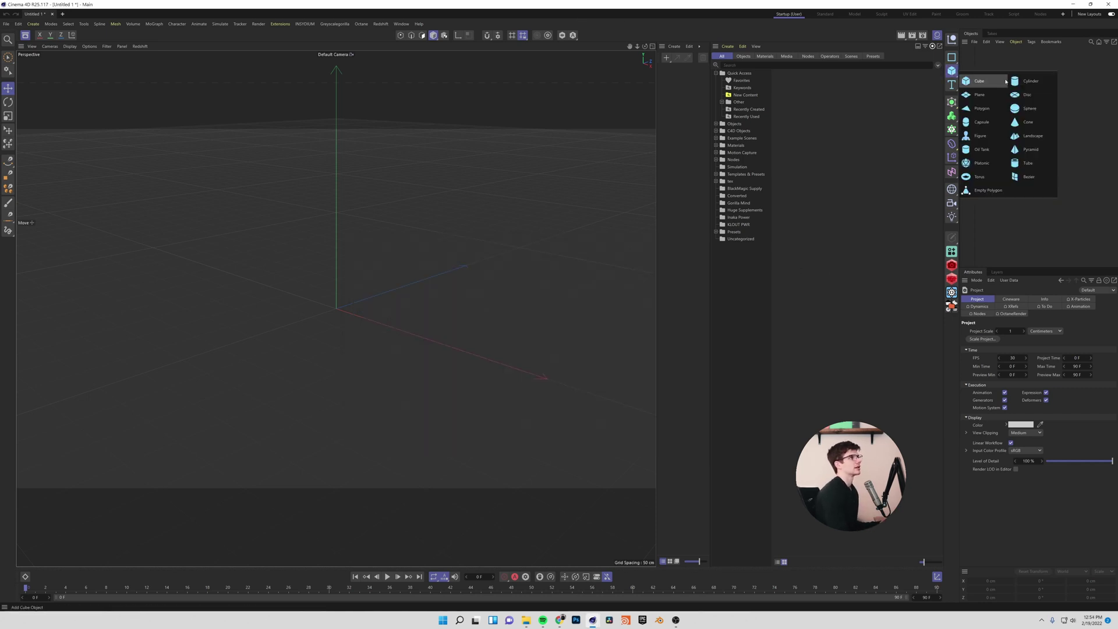
{"action": "left_click", "coordinate": [979, 94]}
{"action": "left_click", "coordinate": [951, 70]}
{"action": "left_click", "coordinate": [979, 81]}
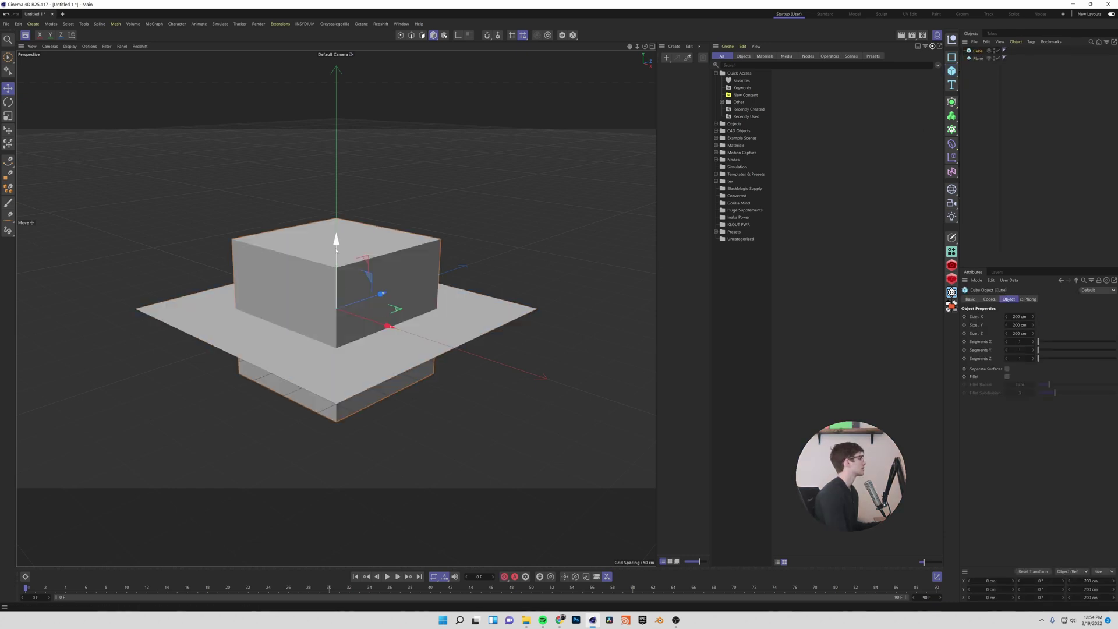
Dock the Octane Live Viewer, add an area light above the cube, and start live rendering.
{"action": "left_click", "coordinate": [361, 24]}
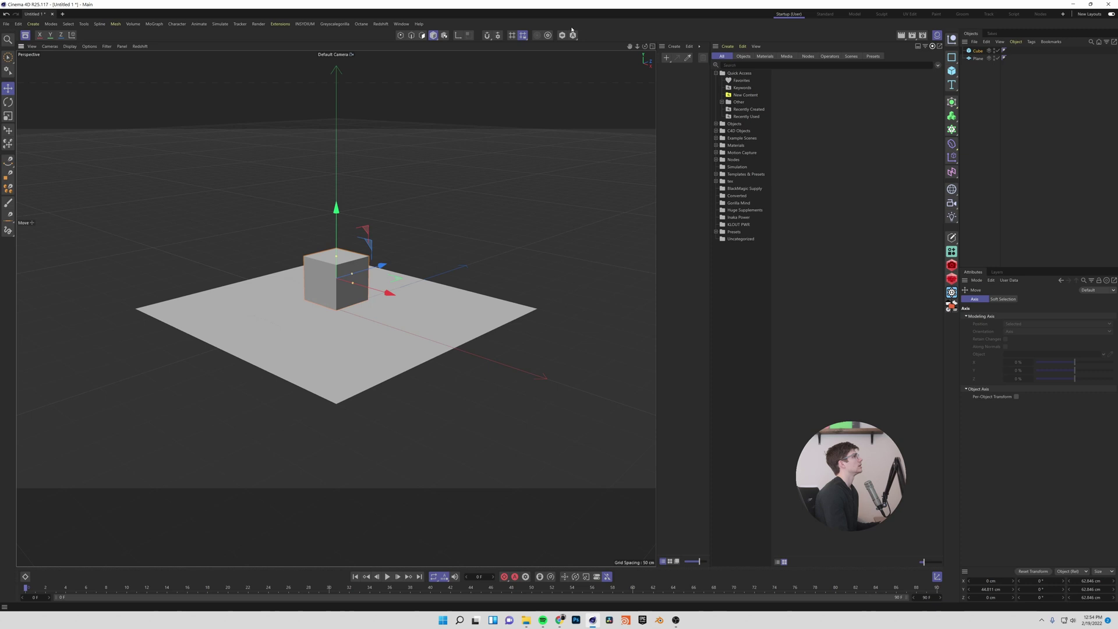
{"action": "left_click", "coordinate": [378, 33]}
{"action": "left_click_drag", "start_coordinate": [175, 152], "coordinate": [18, 175]}
{"action": "left_click", "coordinate": [62, 53]}
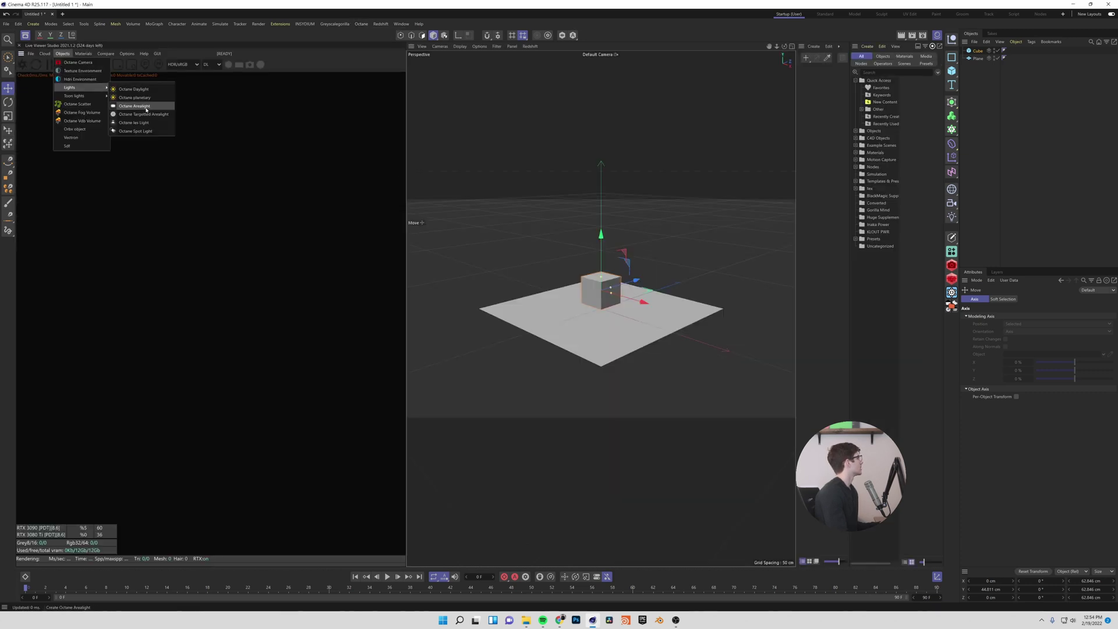
{"action": "left_click", "coordinate": [140, 104]}
{"action": "left_click_drag", "start_coordinate": [603, 278], "coordinate": [635, 259]}
{"action": "left_click", "coordinate": [23, 64]}
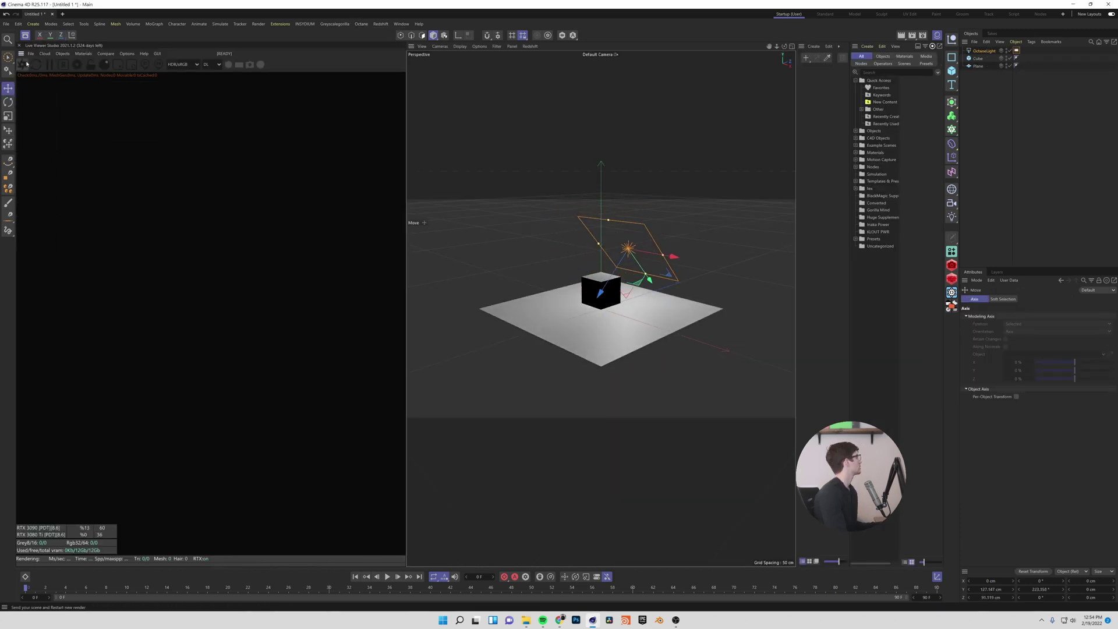
Add an OctaneSky and scale the area light down to about half size.
{"action": "left_click", "coordinate": [1021, 112]}
{"action": "left_click", "coordinate": [62, 53]}
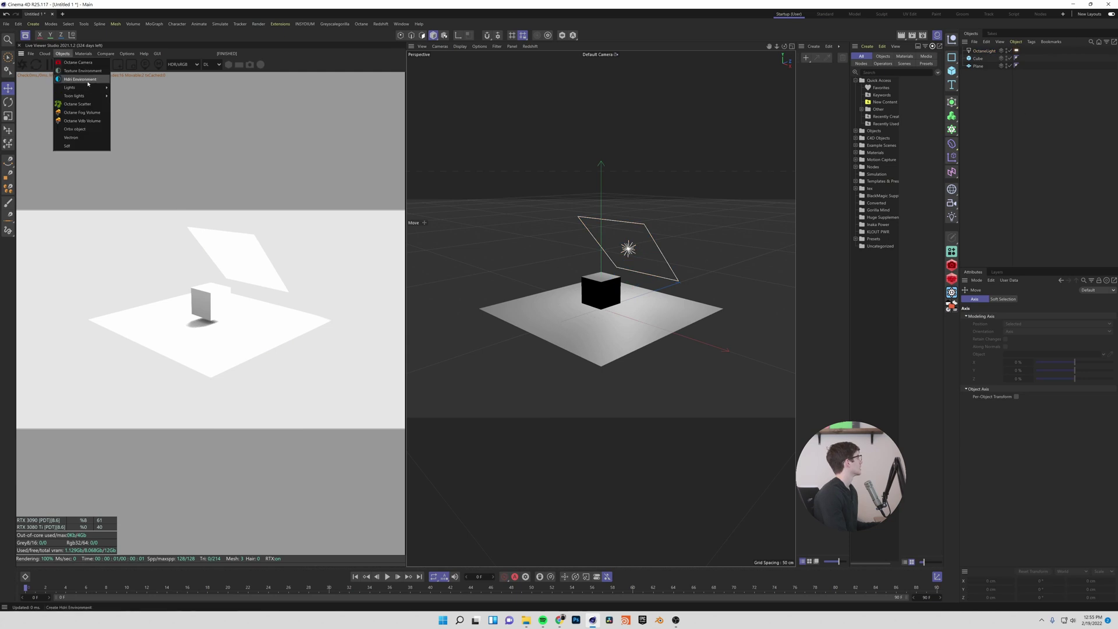
{"action": "left_click", "coordinate": [76, 80]}
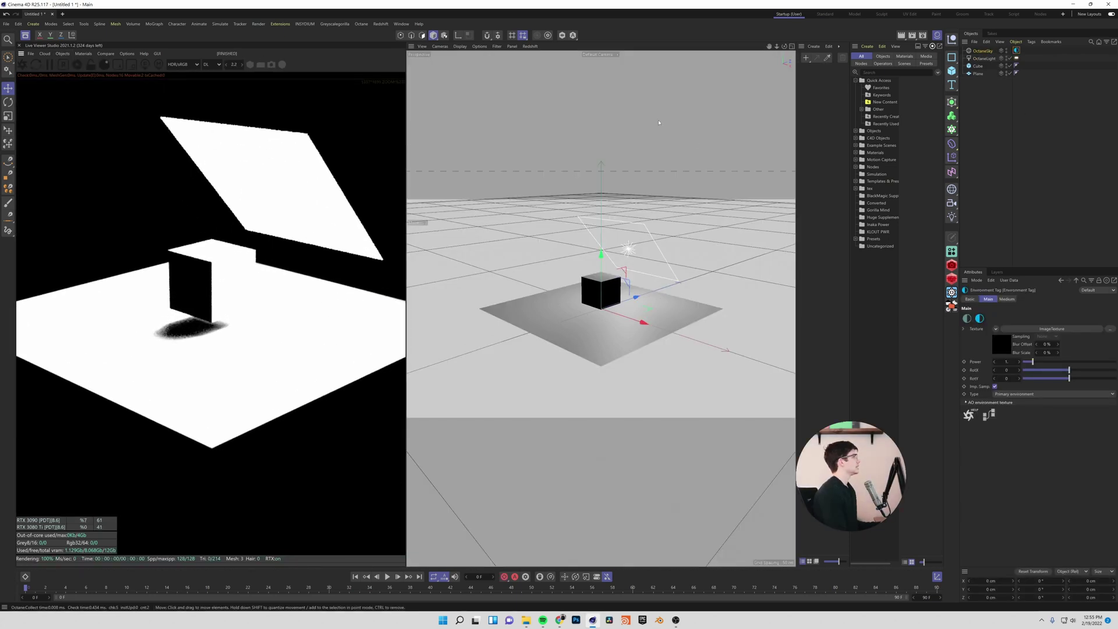
{"action": "left_click", "coordinate": [630, 248]}
{"action": "key", "text": "t"}
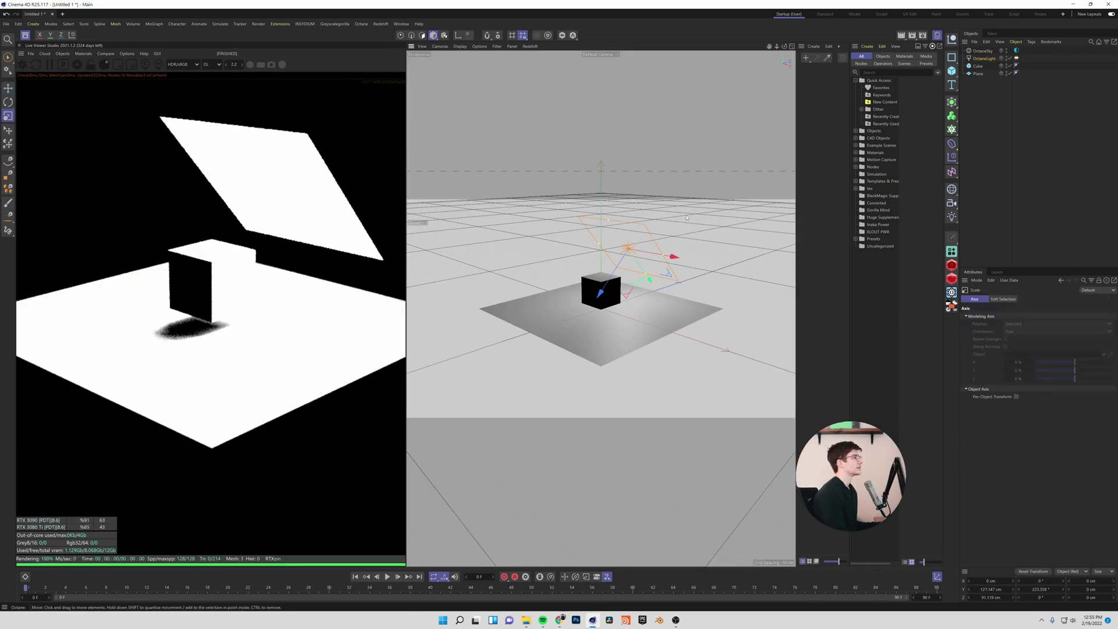
{"action": "left_click_drag", "start_coordinate": [634, 247], "coordinate": [647, 234]}
Switch the Live Viewer kernel to path tracing and inspect the area light's settings.
{"action": "left_click", "coordinate": [212, 64]}
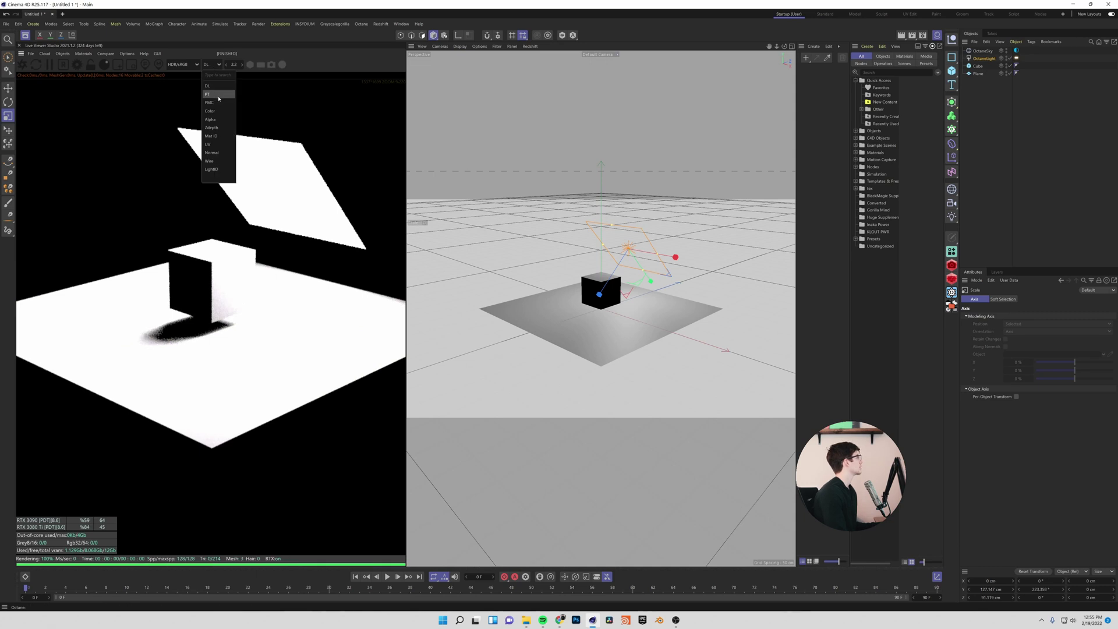
{"action": "left_click", "coordinate": [218, 96]}
{"action": "left_click", "coordinate": [1003, 173]}
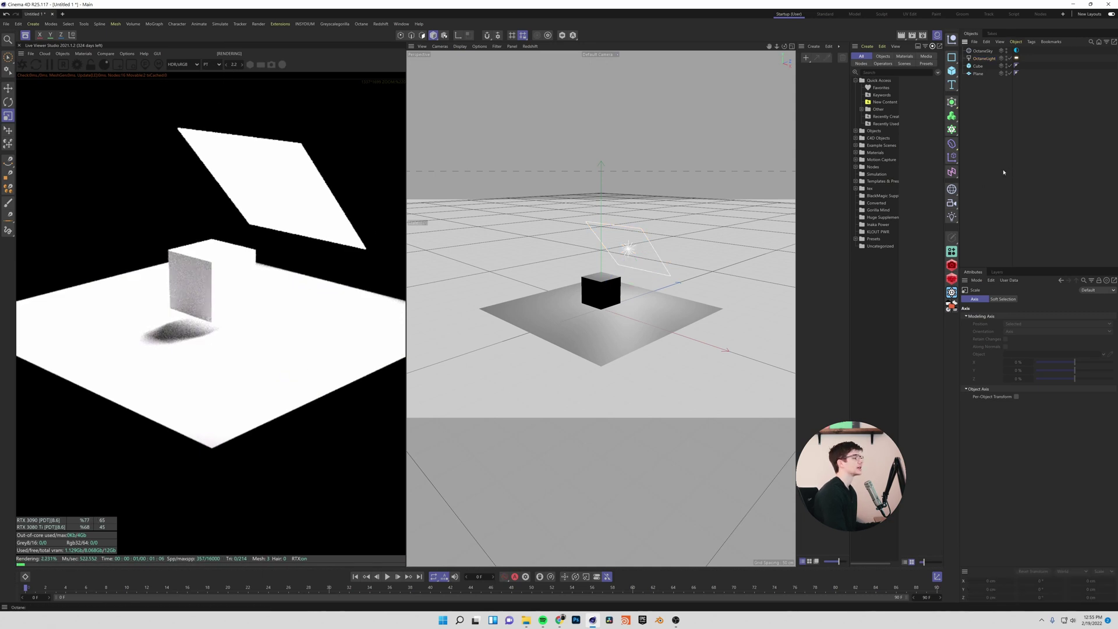
{"action": "scroll", "coordinate": [600, 312], "scroll_direction": "up", "scroll_amount": 8}
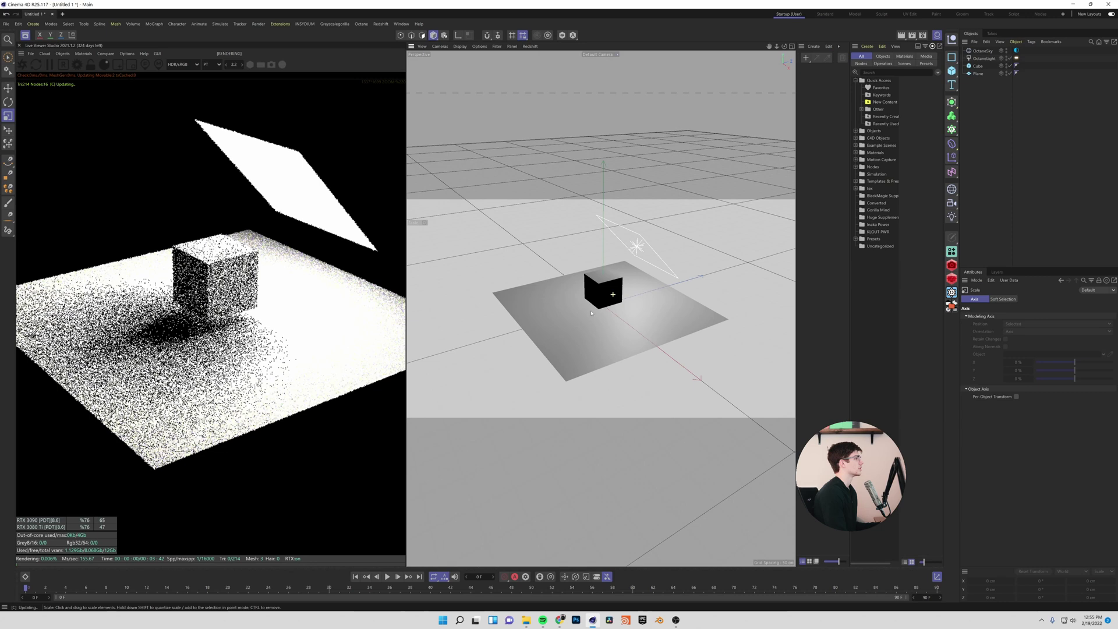
{"action": "left_click", "coordinate": [649, 218]}
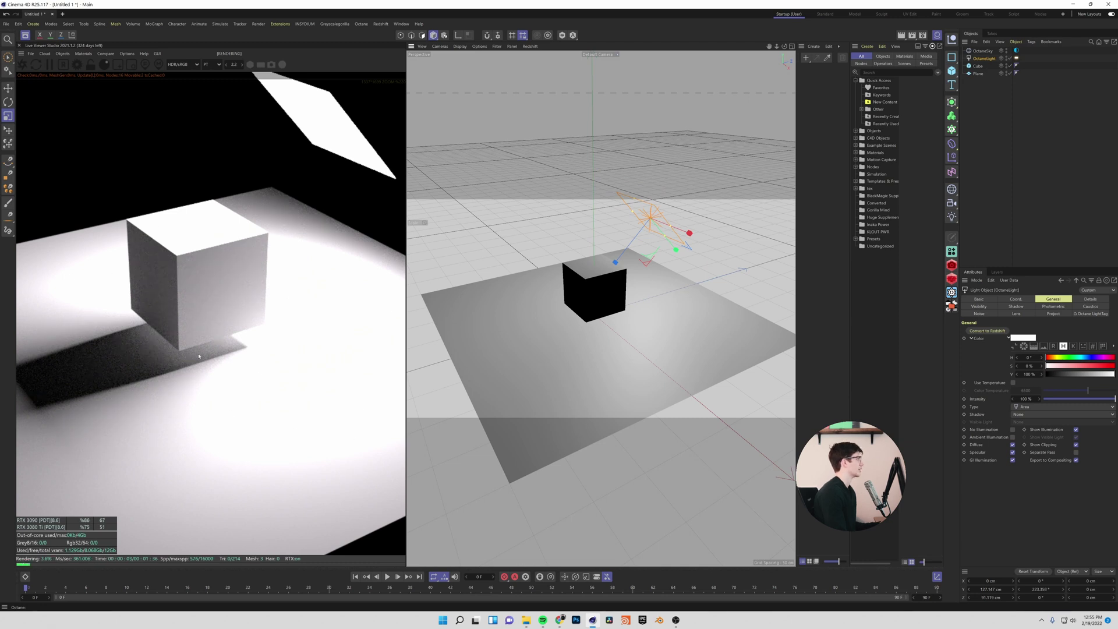
{"action": "scroll", "coordinate": [240, 316], "scroll_direction": "down", "scroll_amount": 3}
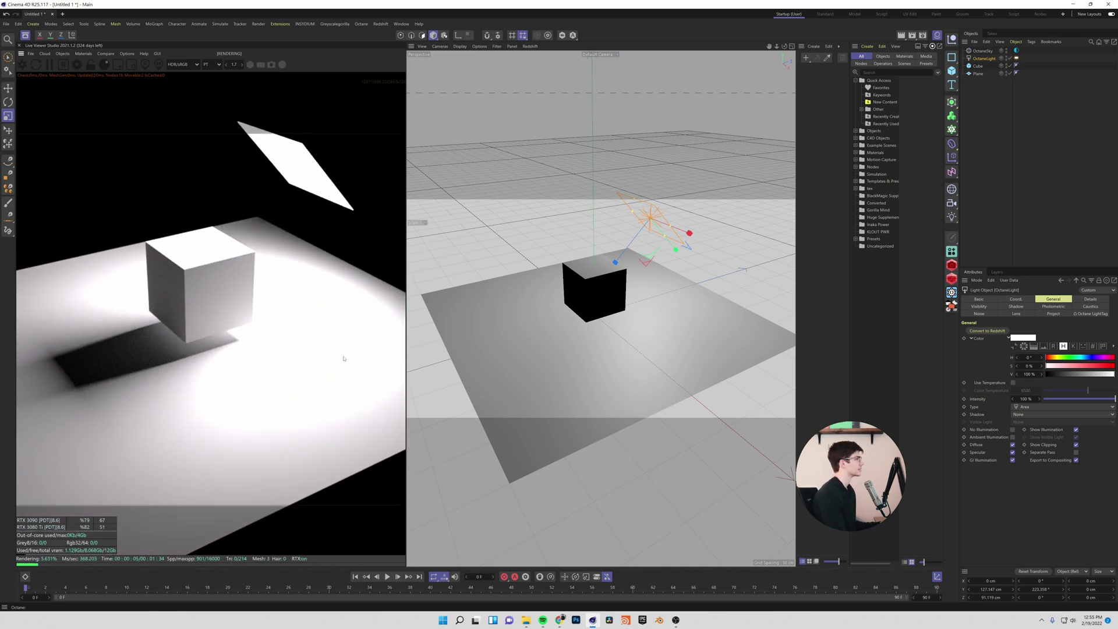
{"action": "left_click", "coordinate": [1037, 126]}
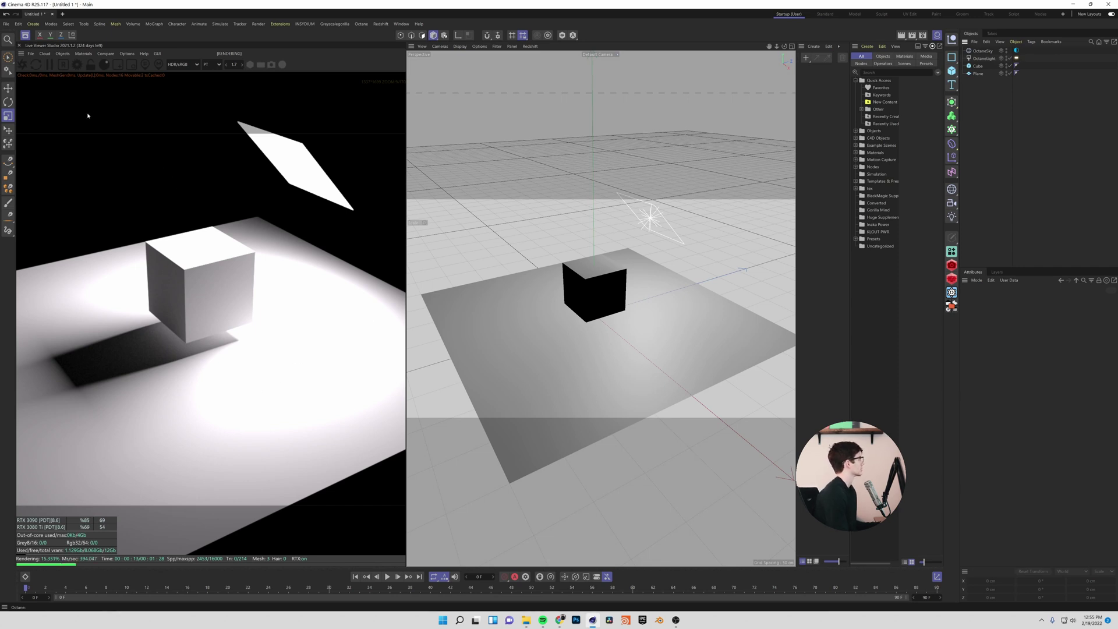
Set the Octane Camera Imager OCIO view to 'ACES: sRGB' and close the settings.
{"action": "left_click", "coordinate": [77, 64]}
{"action": "left_click_drag", "start_coordinate": [132, 11], "coordinate": [575, 211]}
{"action": "left_click", "coordinate": [483, 225]}
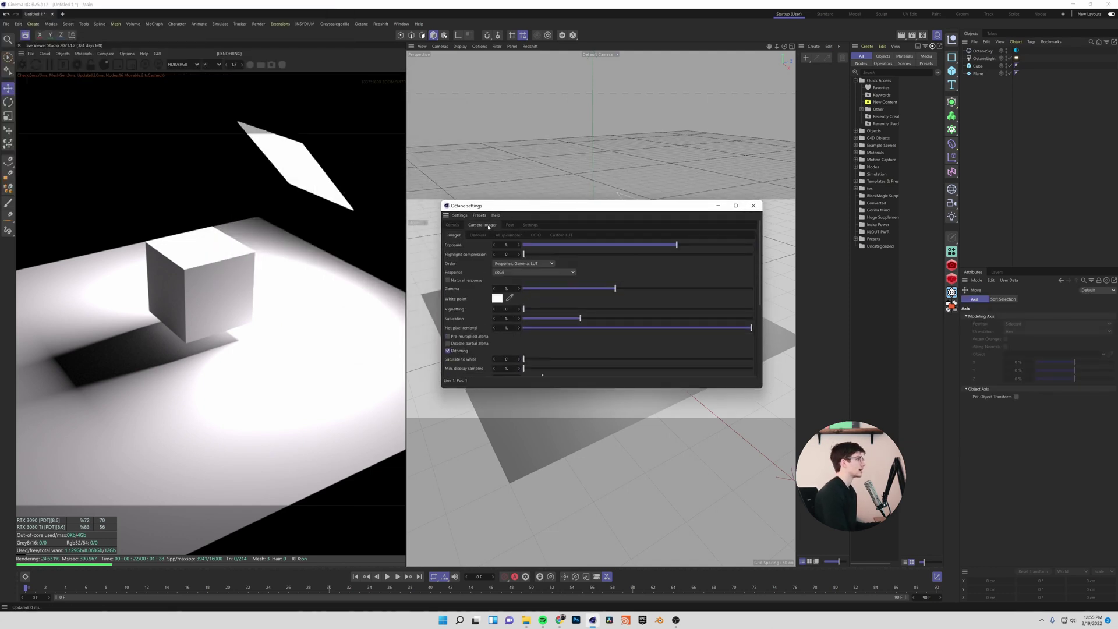
{"action": "left_click", "coordinate": [536, 235]}
{"action": "left_click", "coordinate": [518, 244]}
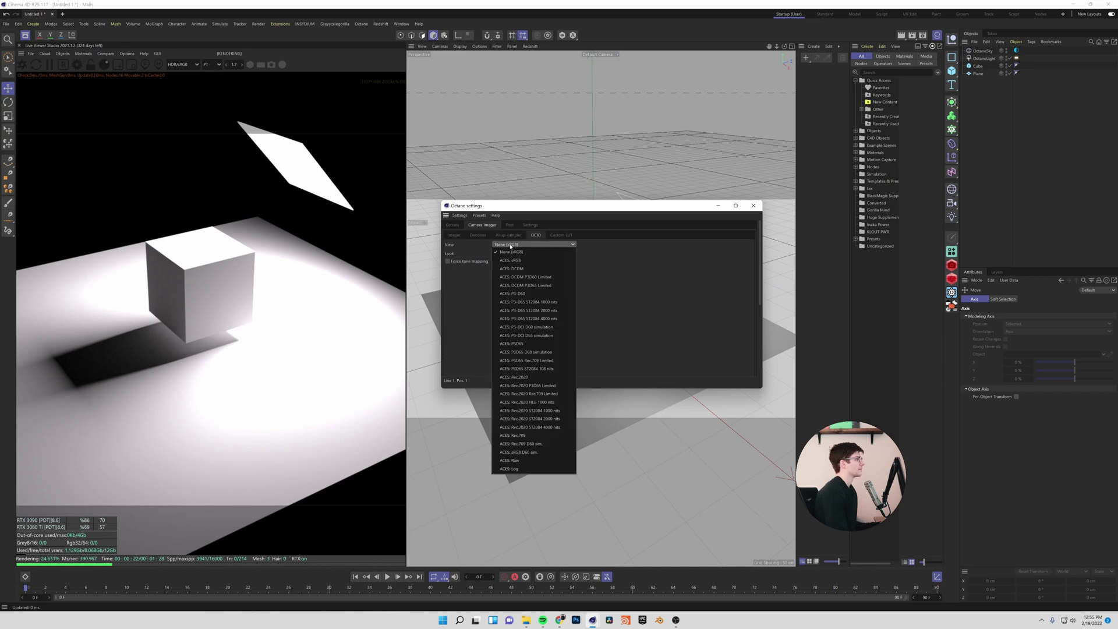
{"action": "left_click", "coordinate": [513, 261]}
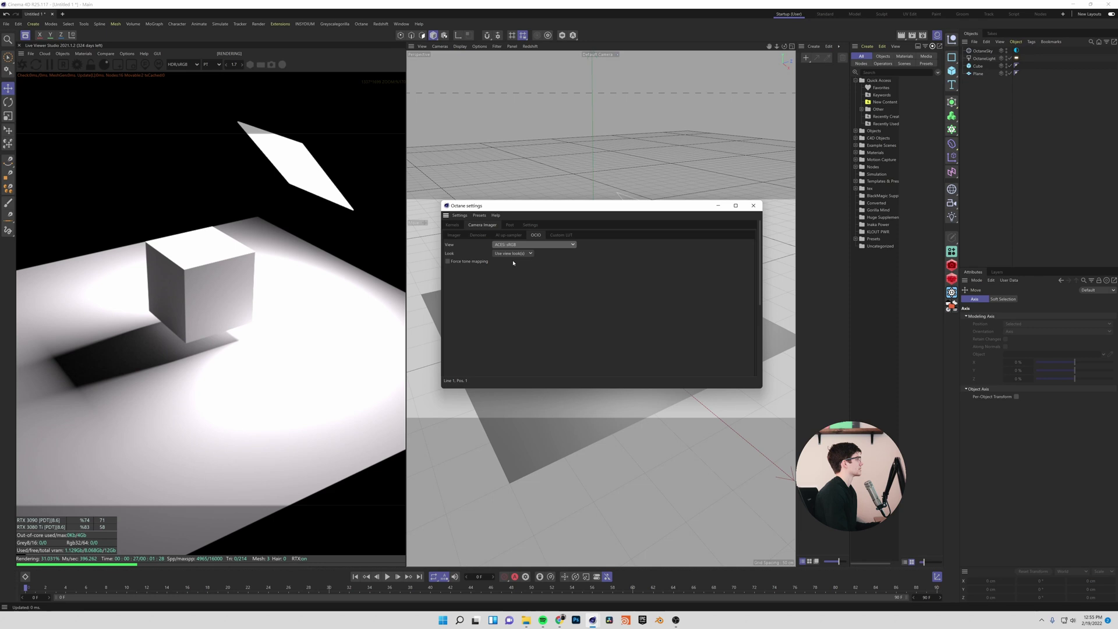
{"action": "left_click", "coordinate": [754, 205]}
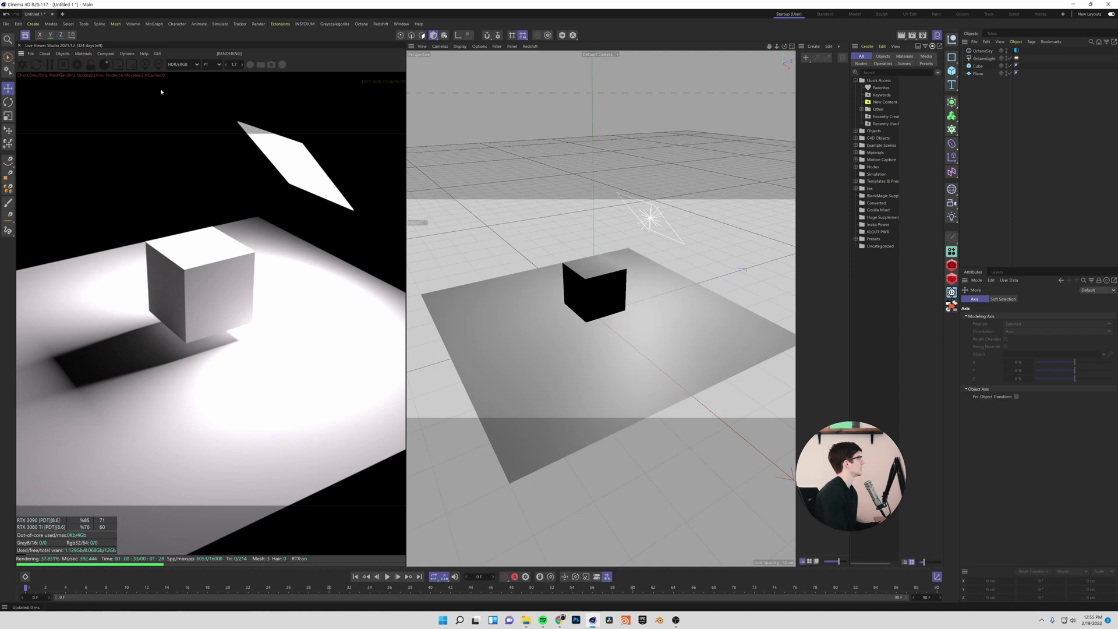
Display the Live Viewer through OCIO sRGB and orbit to a low side view of the cube.
{"action": "left_click", "coordinate": [193, 66]}
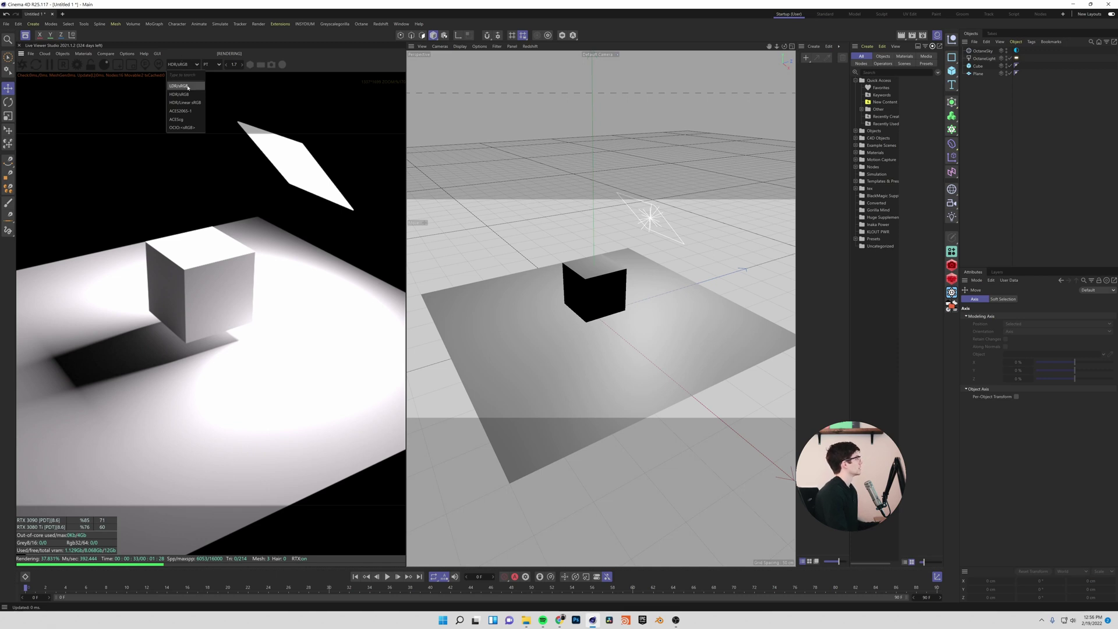
{"action": "left_click", "coordinate": [196, 129]}
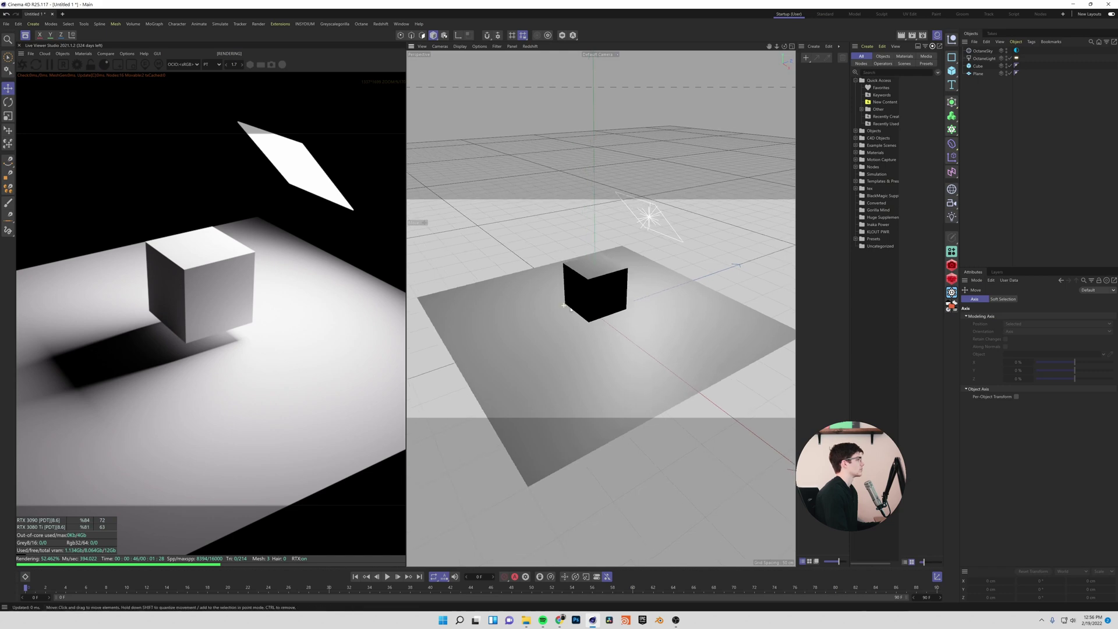
{"action": "left_click_drag", "start_coordinate": [669, 244], "coordinate": [581, 284], "text": "alt"}
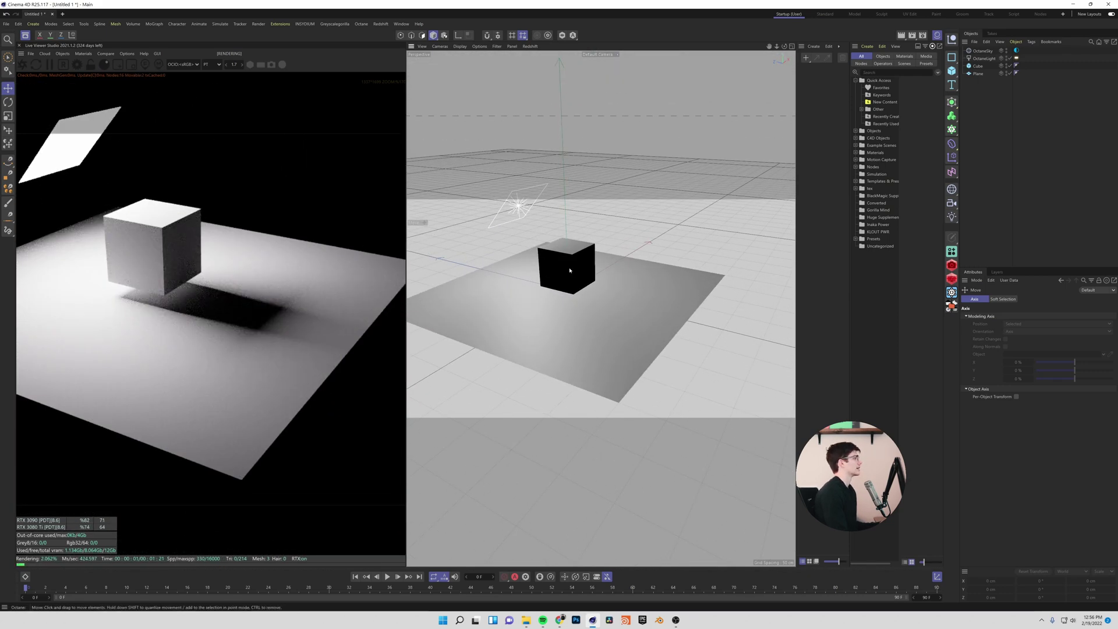
{"action": "left_click_drag", "start_coordinate": [570, 270], "coordinate": [507, 330], "text": "alt"}
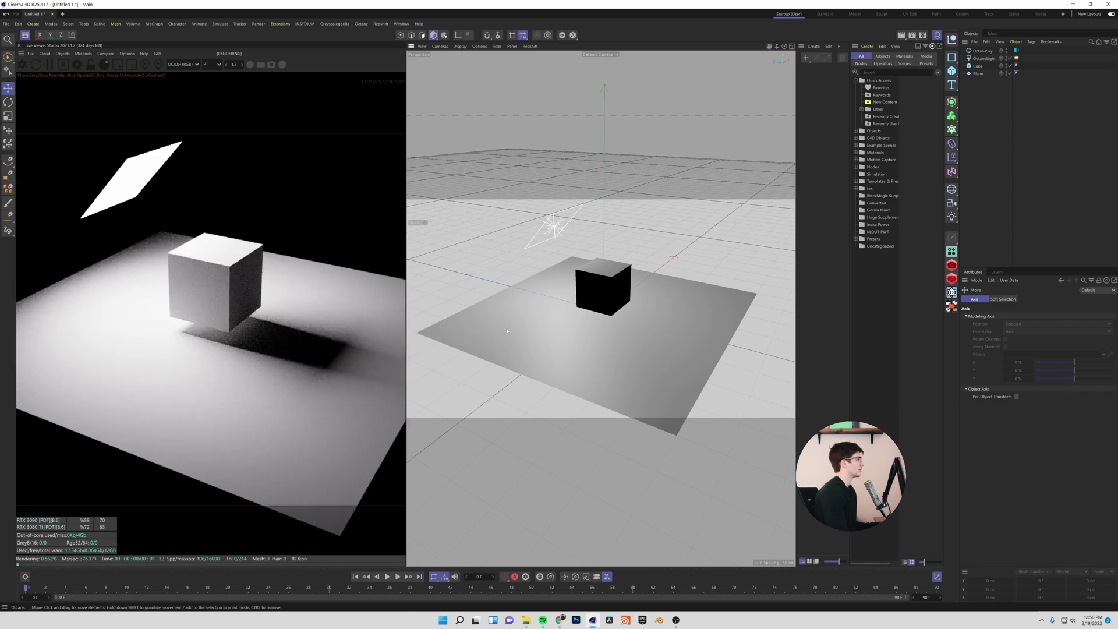
Compare HDR/sRGB against OCIO sRGB, finishing on OCIO sRGB, and orbit around the scene.
{"action": "left_click", "coordinate": [183, 65]}
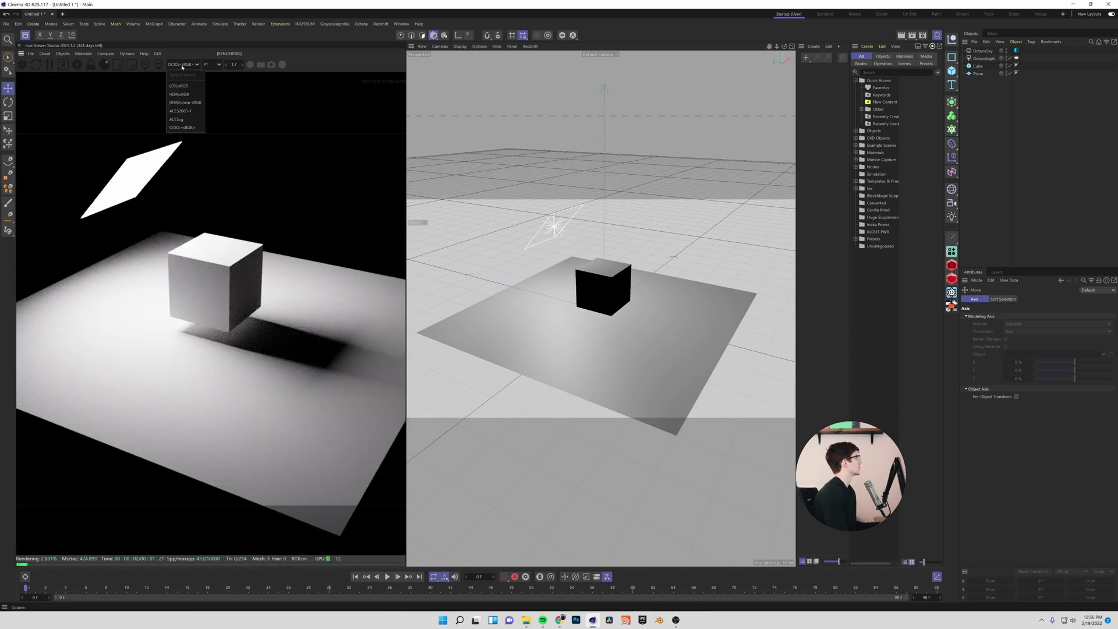
{"action": "left_click", "coordinate": [192, 93]}
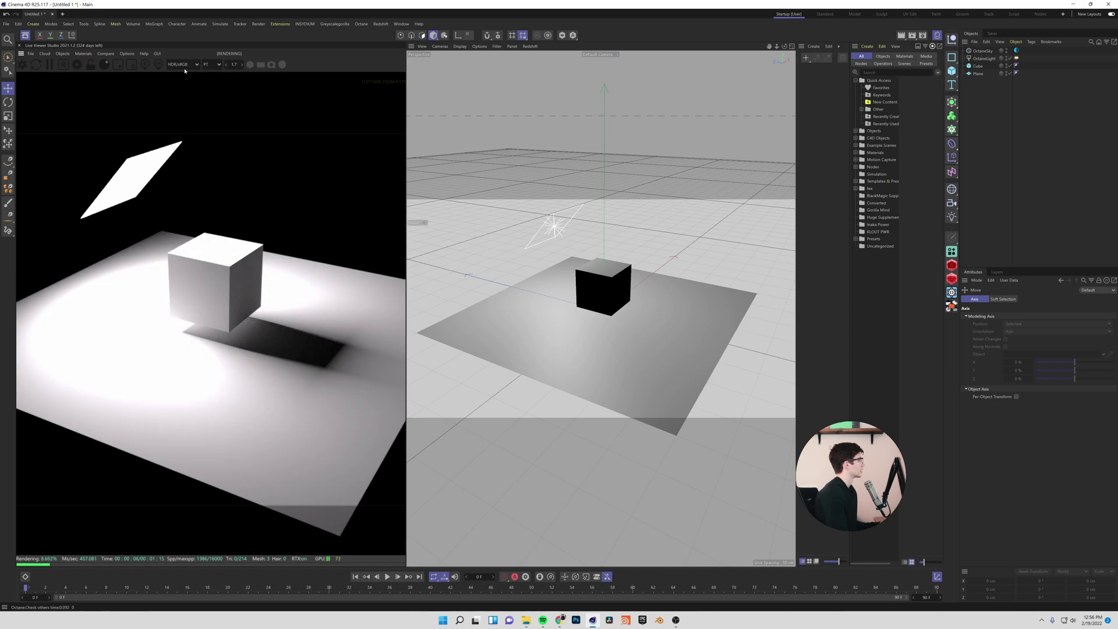
{"action": "left_click", "coordinate": [184, 67]}
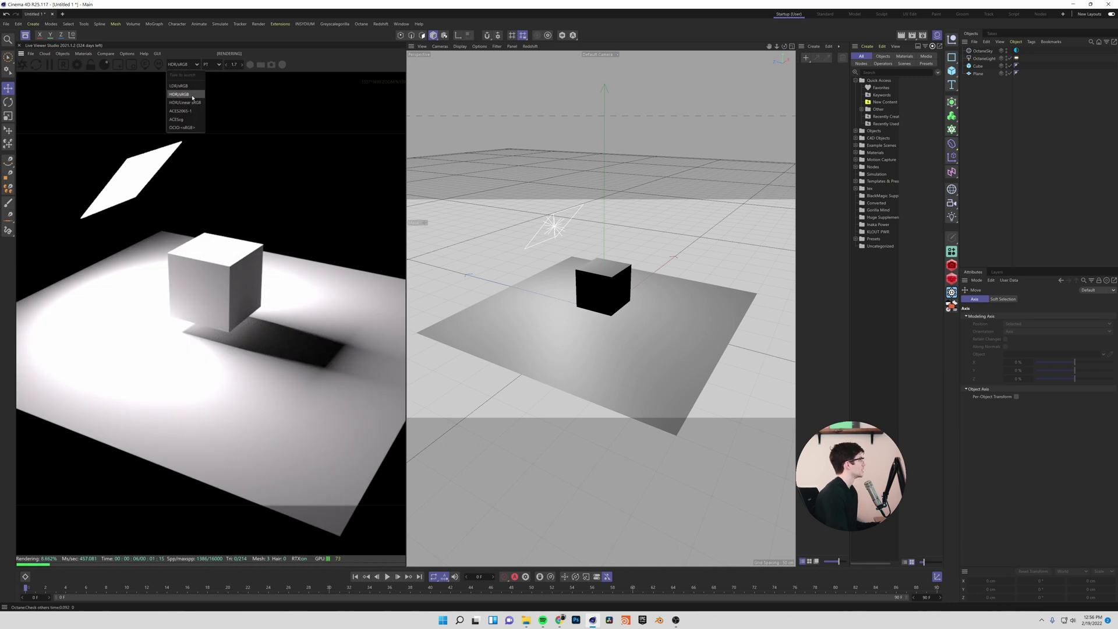
{"action": "left_click", "coordinate": [187, 126]}
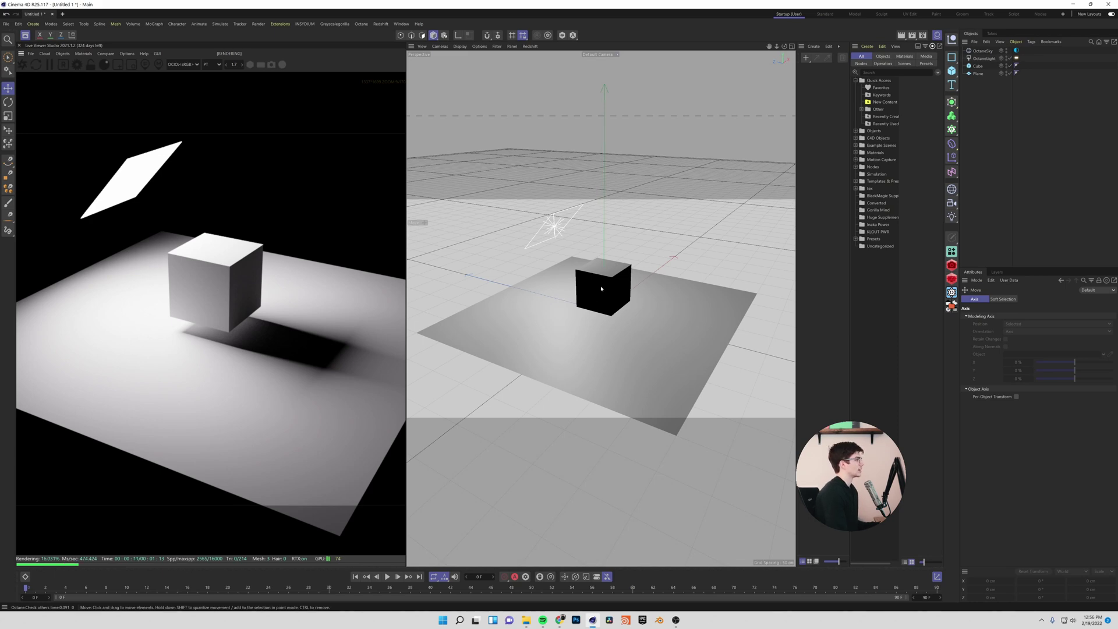
{"action": "left_click_drag", "start_coordinate": [615, 282], "coordinate": [442, 298], "text": "alt"}
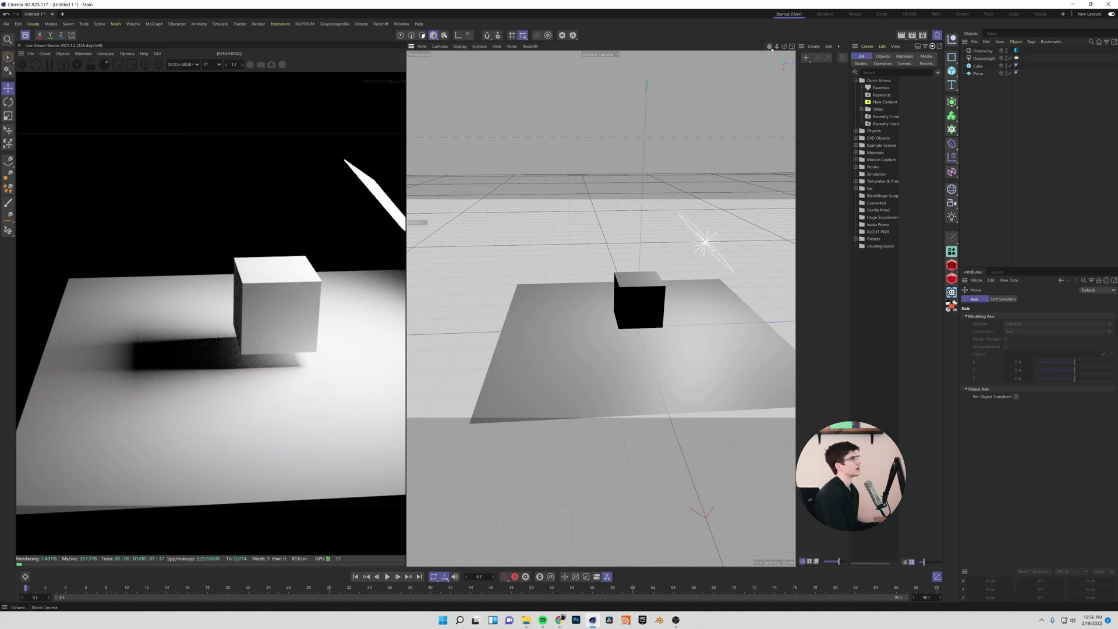
{"action": "middle_click_drag", "start_coordinate": [442, 297], "coordinate": [398, 297], "text": "alt"}
{"action": "middle_click_drag", "start_coordinate": [600, 308], "coordinate": [599, 304], "text": "alt"}
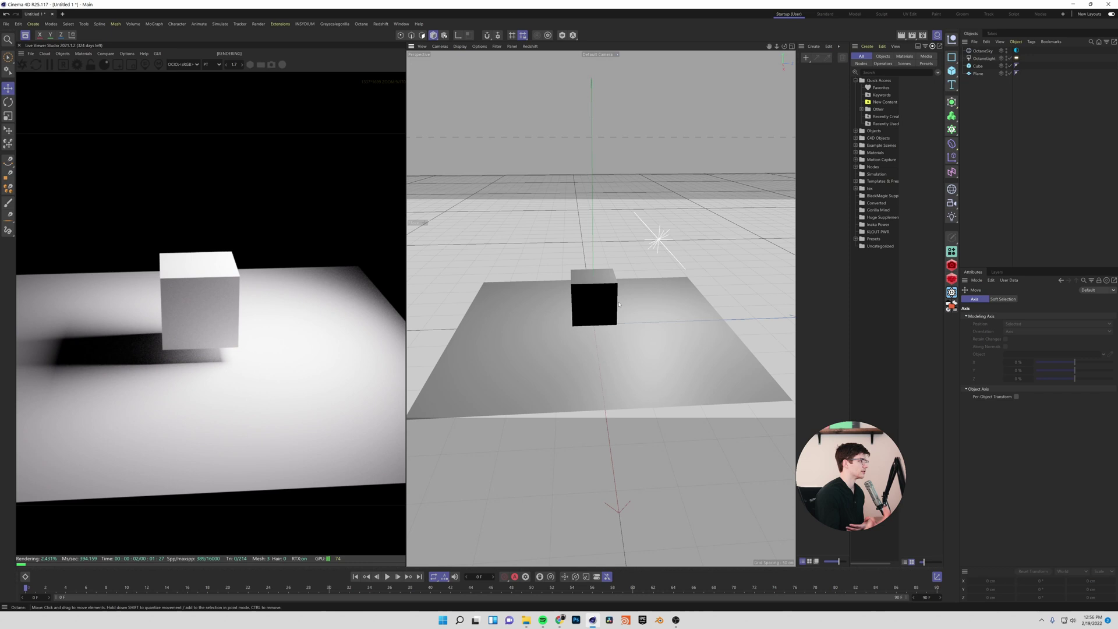
{"action": "left_click_drag", "start_coordinate": [623, 306], "coordinate": [666, 251], "text": "alt"}
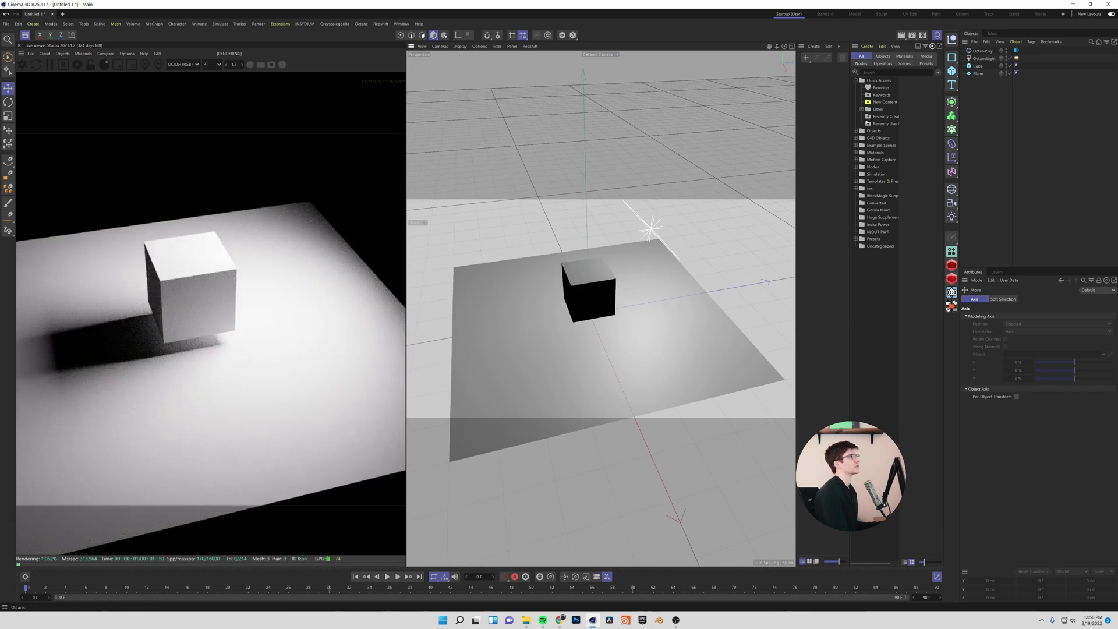
{"action": "key", "text": "shift+r"}
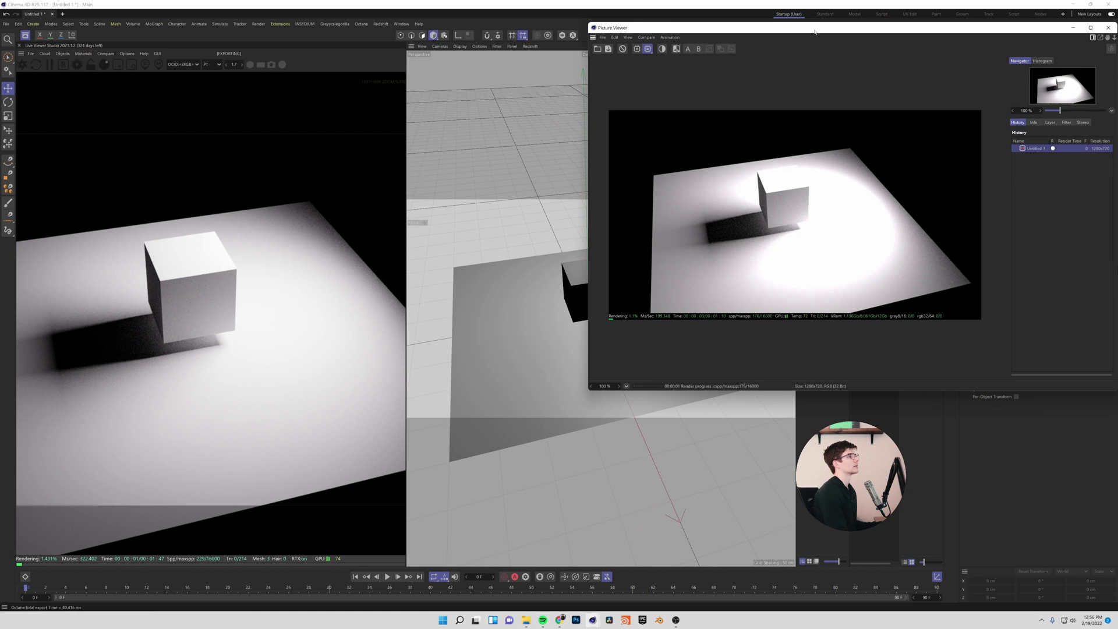
{"action": "left_click_drag", "start_coordinate": [794, 34], "coordinate": [214, 101]}
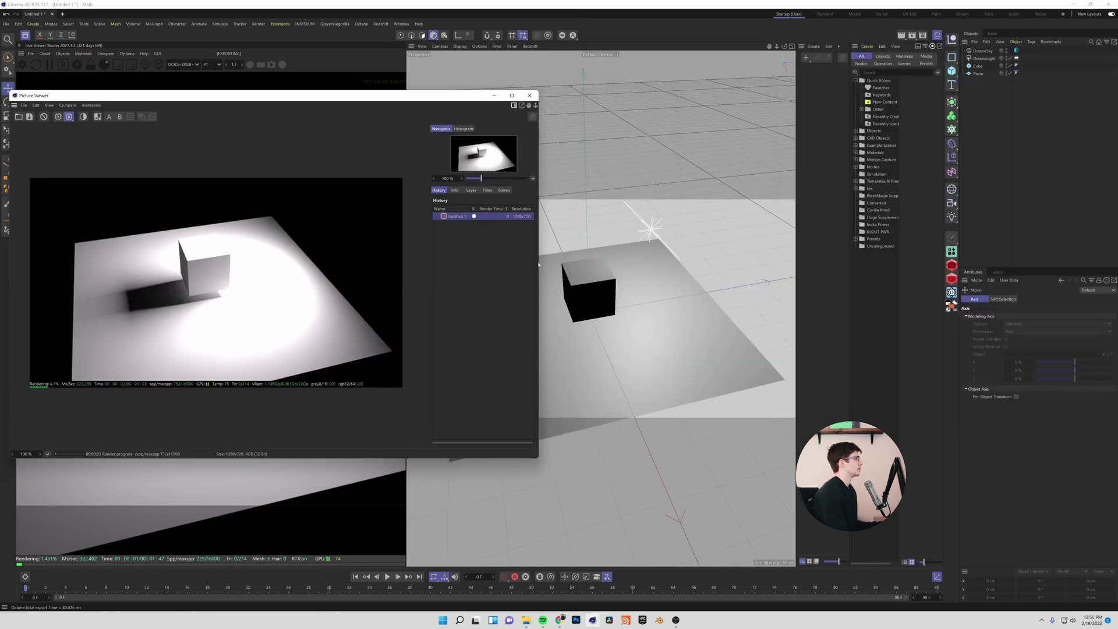
{"action": "left_click_drag", "start_coordinate": [540, 263], "coordinate": [400, 250]}
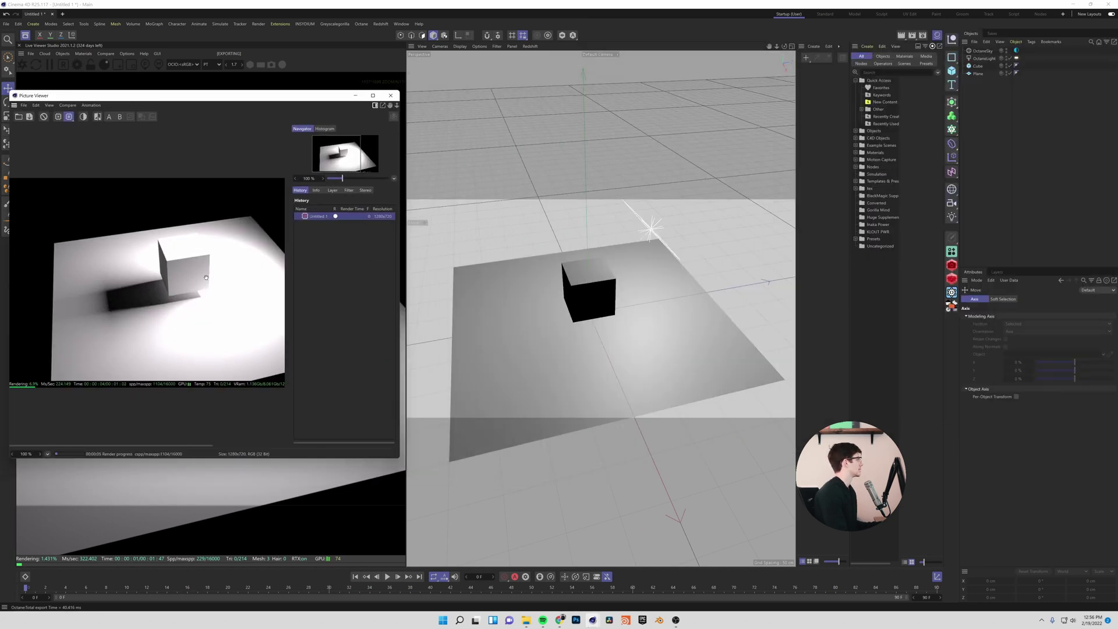
{"action": "scroll", "coordinate": [205, 278], "scroll_direction": "up", "scroll_amount": 5}
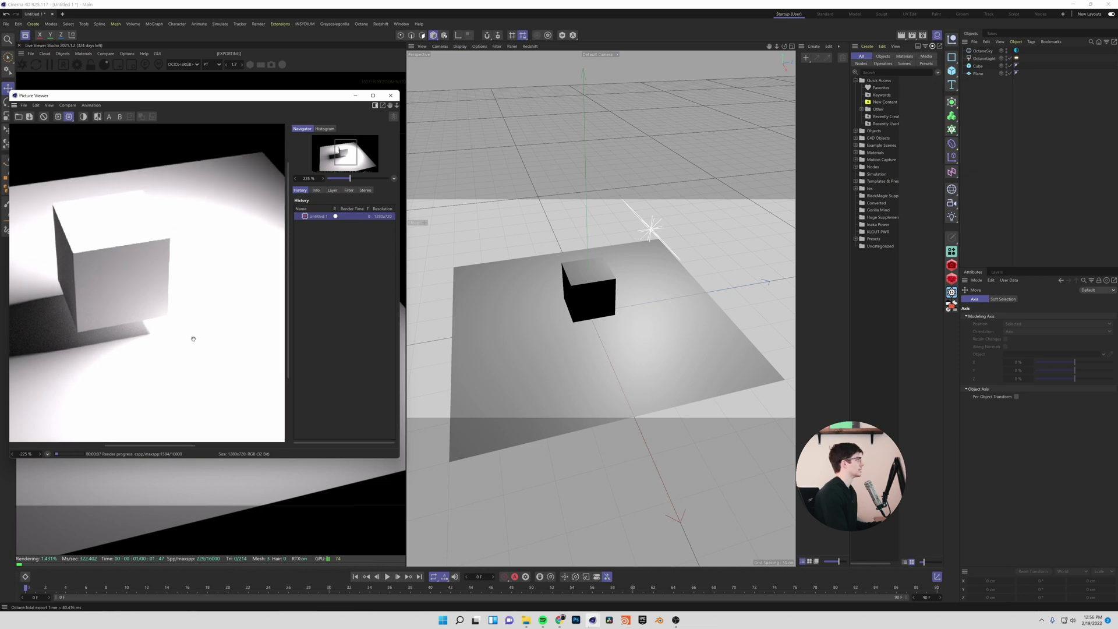
{"action": "left_click", "coordinate": [390, 95]}
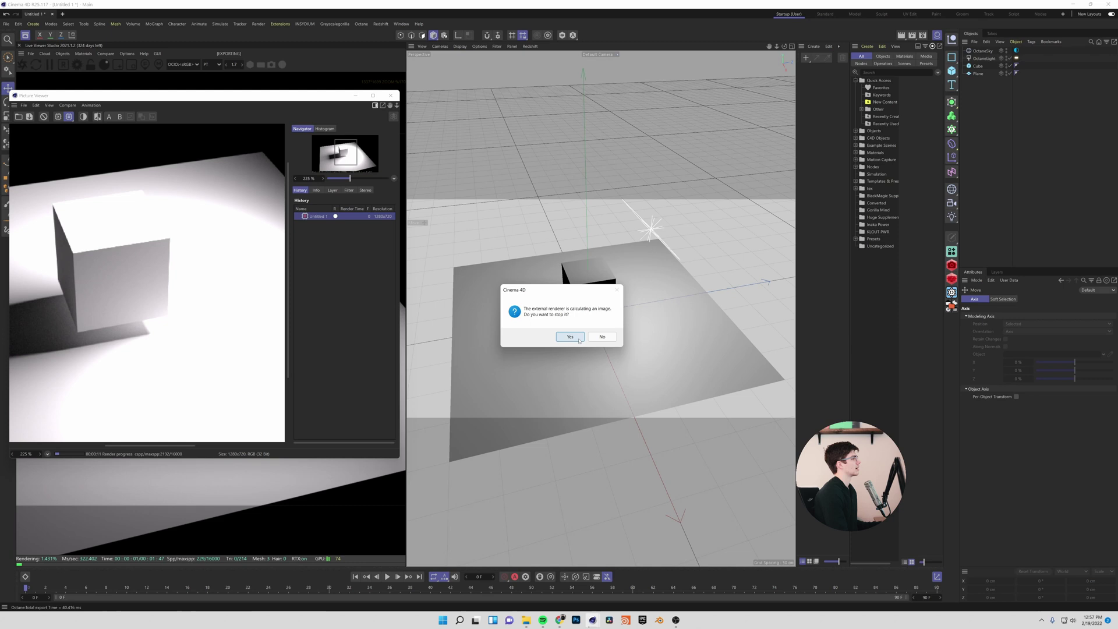
{"action": "left_click", "coordinate": [600, 337]}
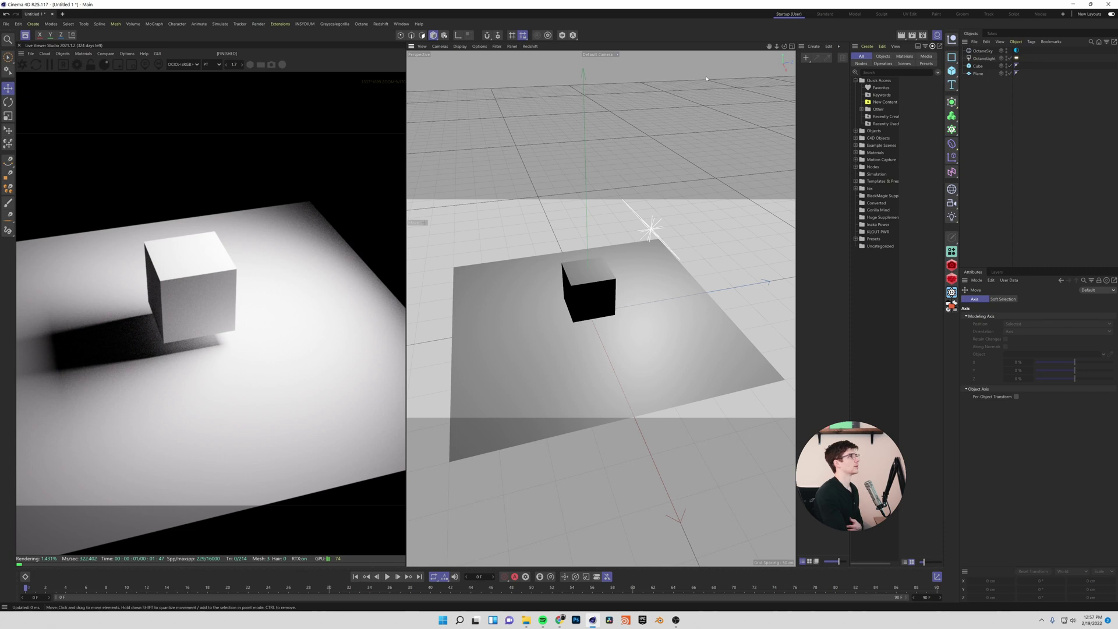
Open Render Settings and try ACEScg as the Octane render colour space.
{"action": "left_click", "coordinate": [923, 36]}
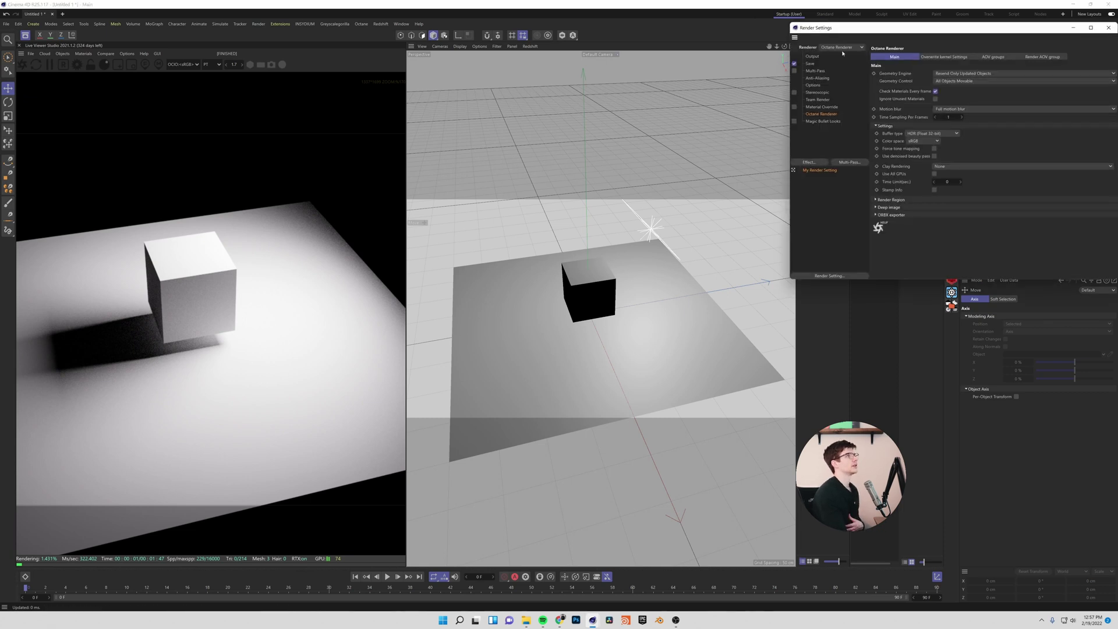
{"action": "left_click_drag", "start_coordinate": [923, 29], "coordinate": [413, 86]}
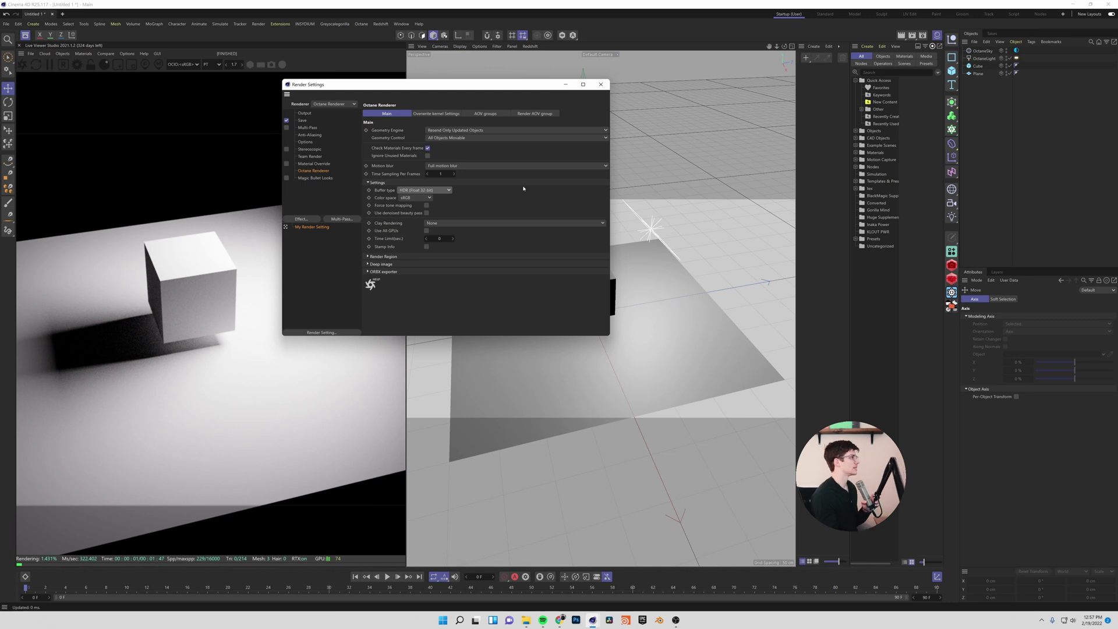
{"action": "left_click", "coordinate": [418, 197]}
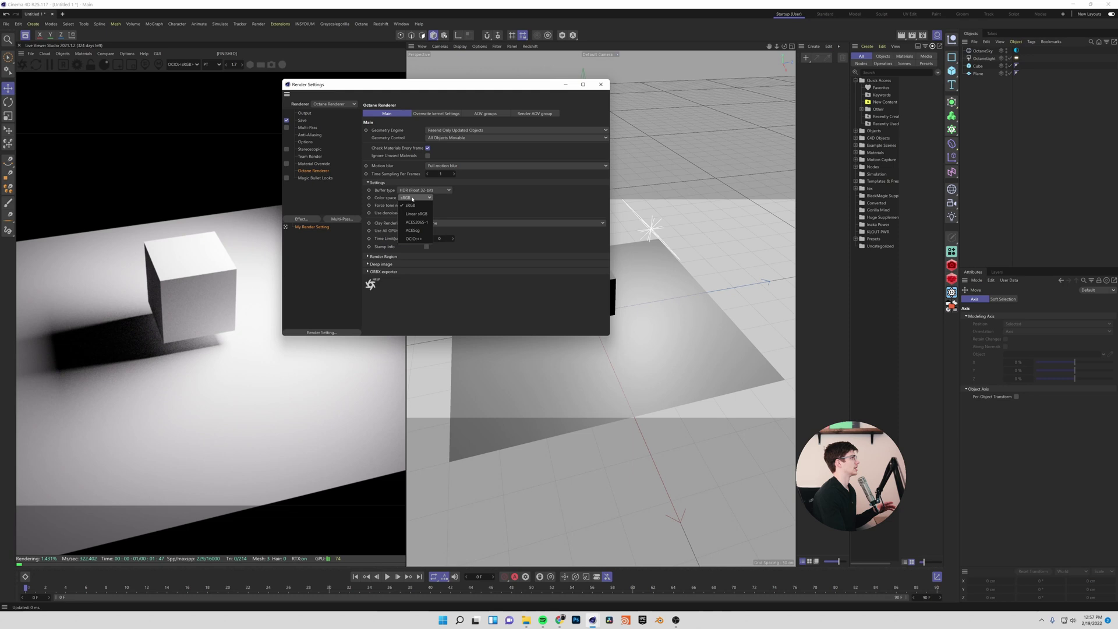
{"action": "left_click", "coordinate": [413, 231]}
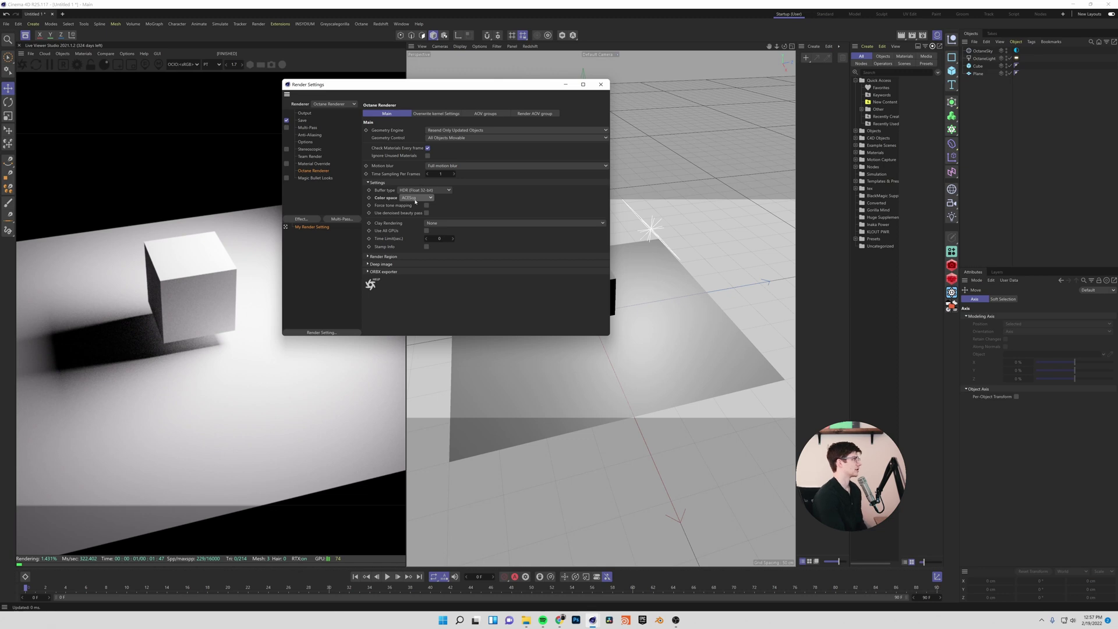
Switch the render colour space to OCIO with Output - sRGB.
{"action": "left_click", "coordinate": [409, 198]}
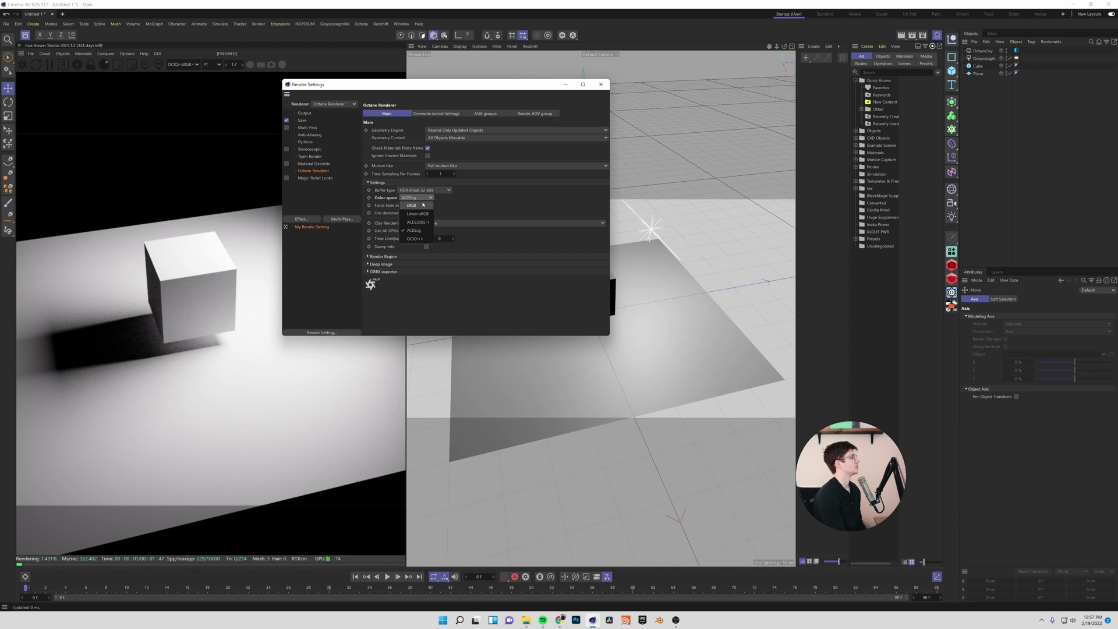
{"action": "left_click", "coordinate": [412, 239]}
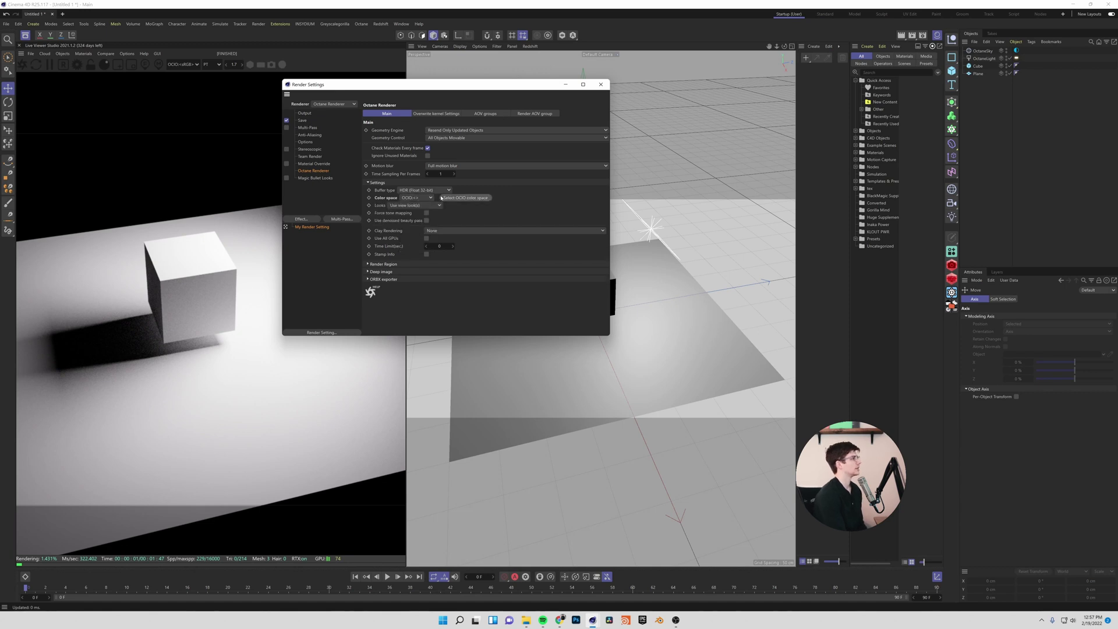
{"action": "left_click", "coordinate": [482, 199]}
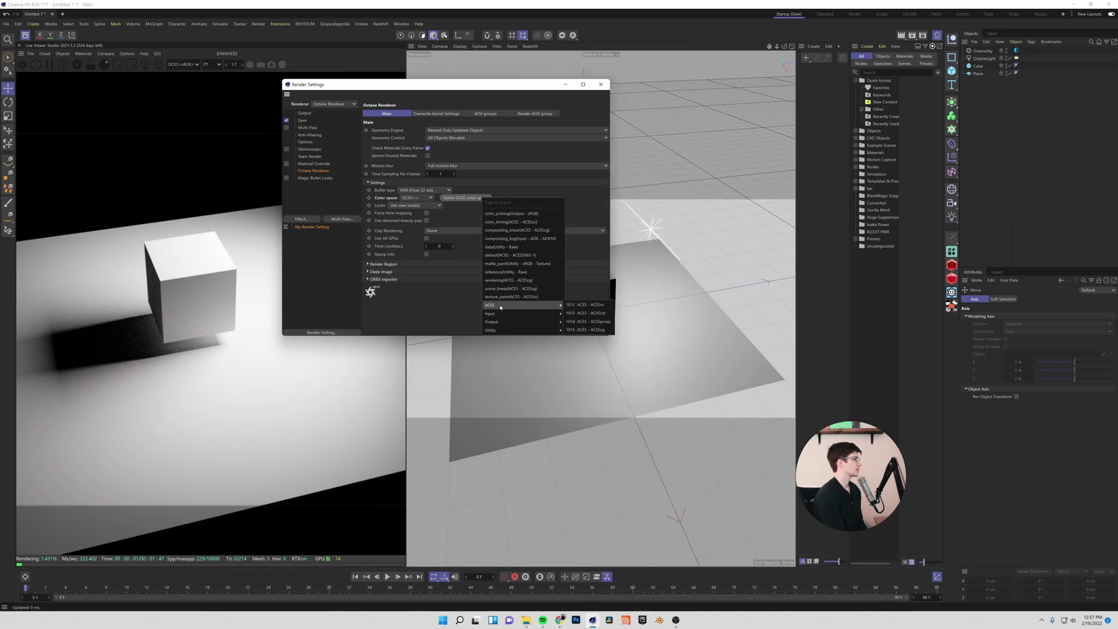
{"action": "mouse_move", "coordinate": [495, 324]}
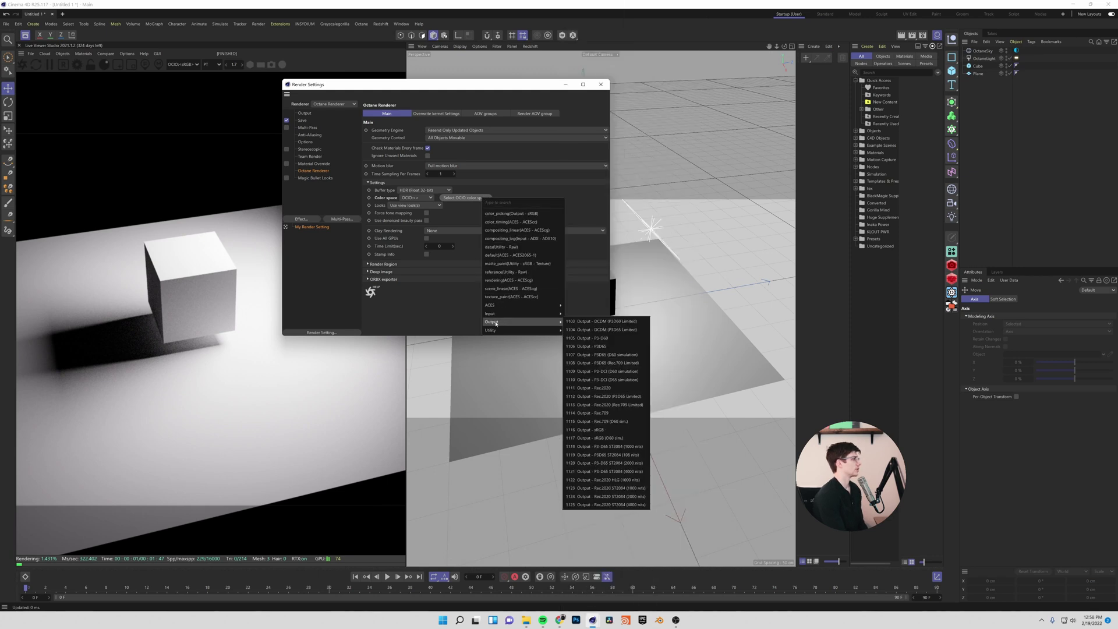
{"action": "left_click", "coordinate": [600, 429]}
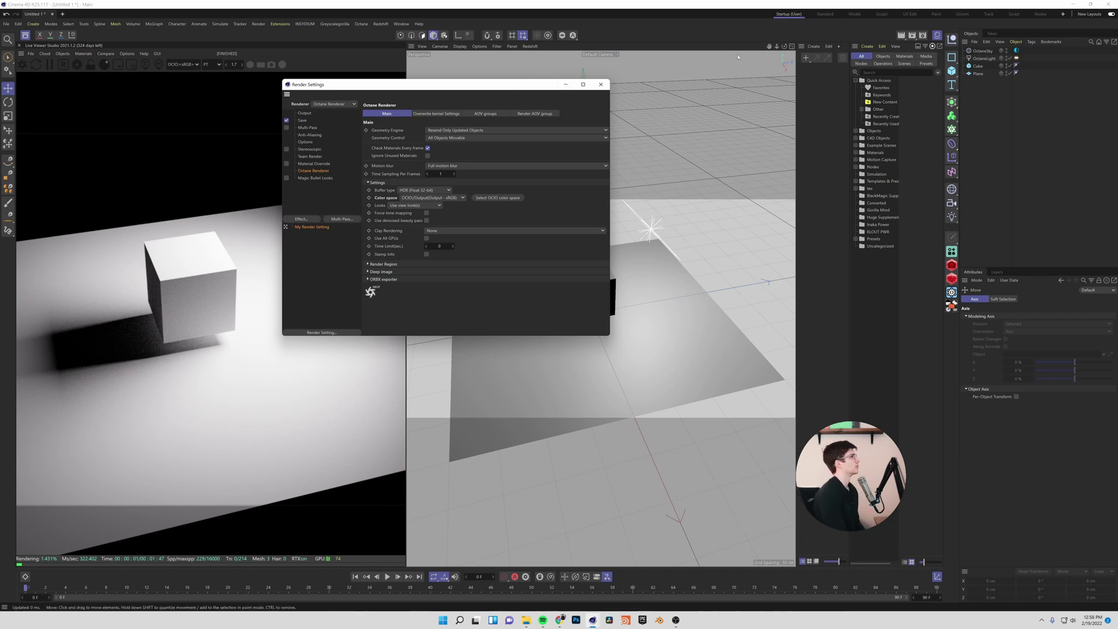
Render the scene to the Picture Viewer, zoom in on the result, and move the window aside.
{"action": "key", "text": "shift+r"}
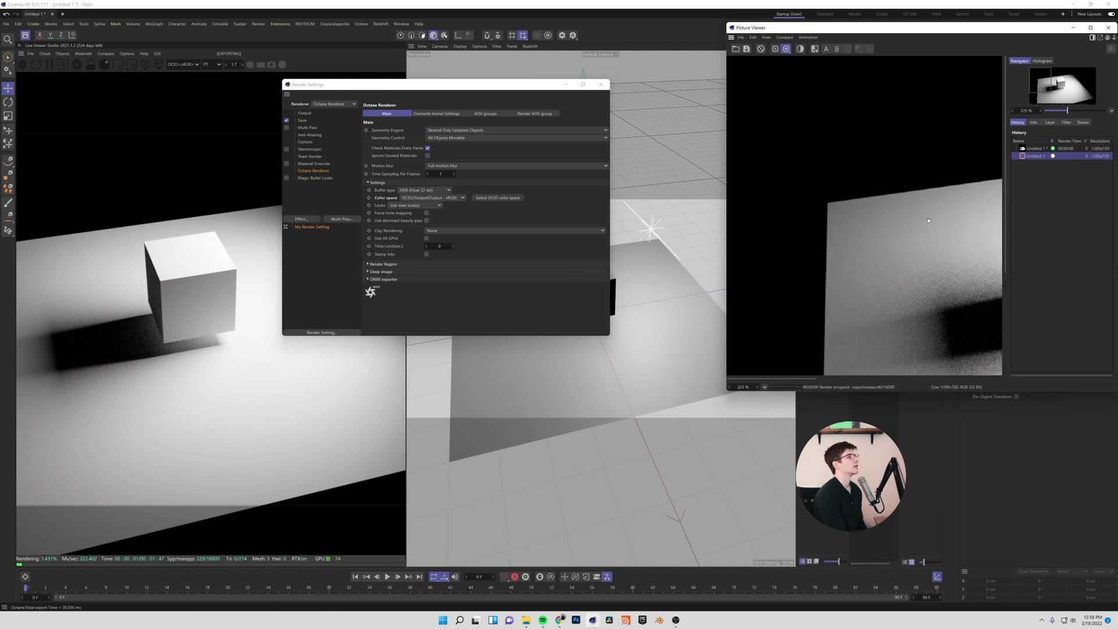
{"action": "scroll", "coordinate": [870, 163], "scroll_direction": "down", "scroll_amount": 4}
{"action": "scroll", "coordinate": [865, 181], "scroll_direction": "up", "scroll_amount": 3}
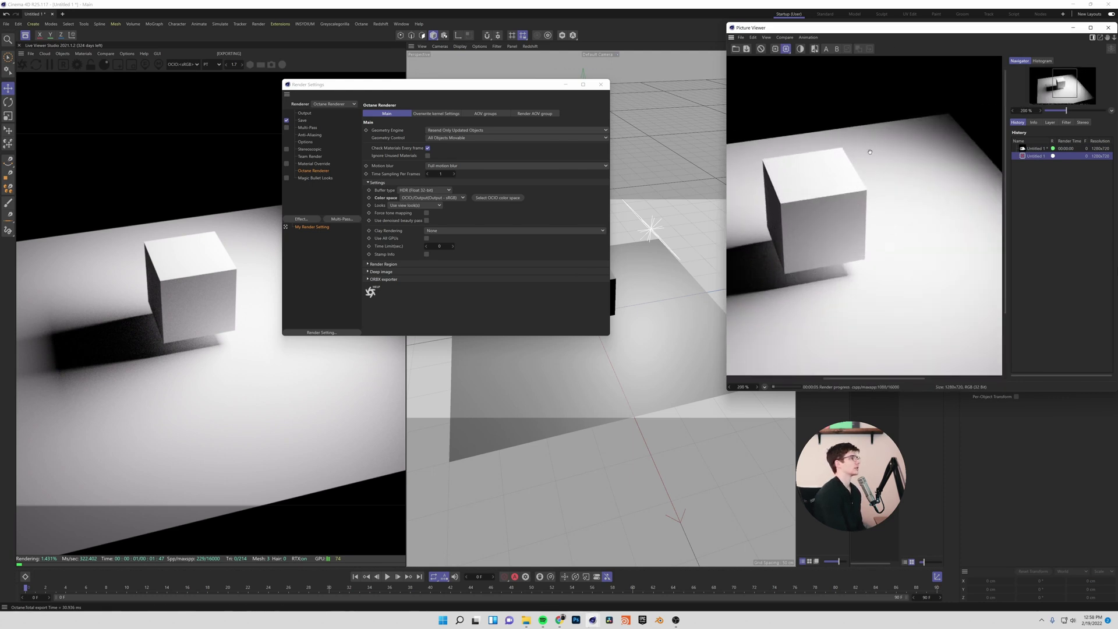
{"action": "left_click_drag", "start_coordinate": [932, 30], "coordinate": [759, 132]}
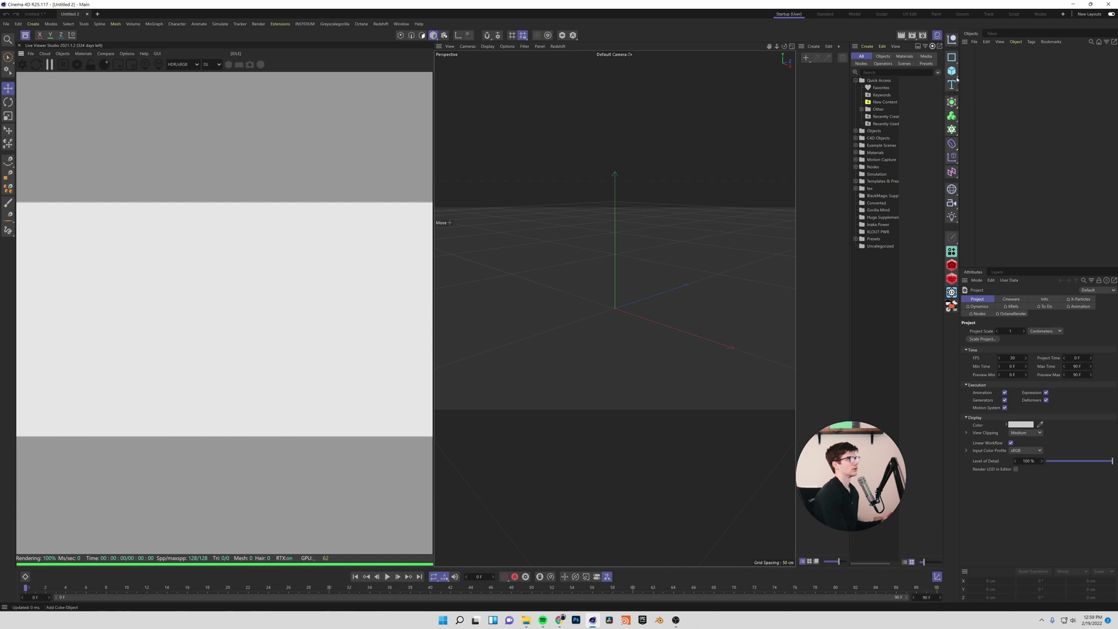
Add a plane and a cube to the new scene.
{"action": "left_click", "coordinate": [955, 74]}
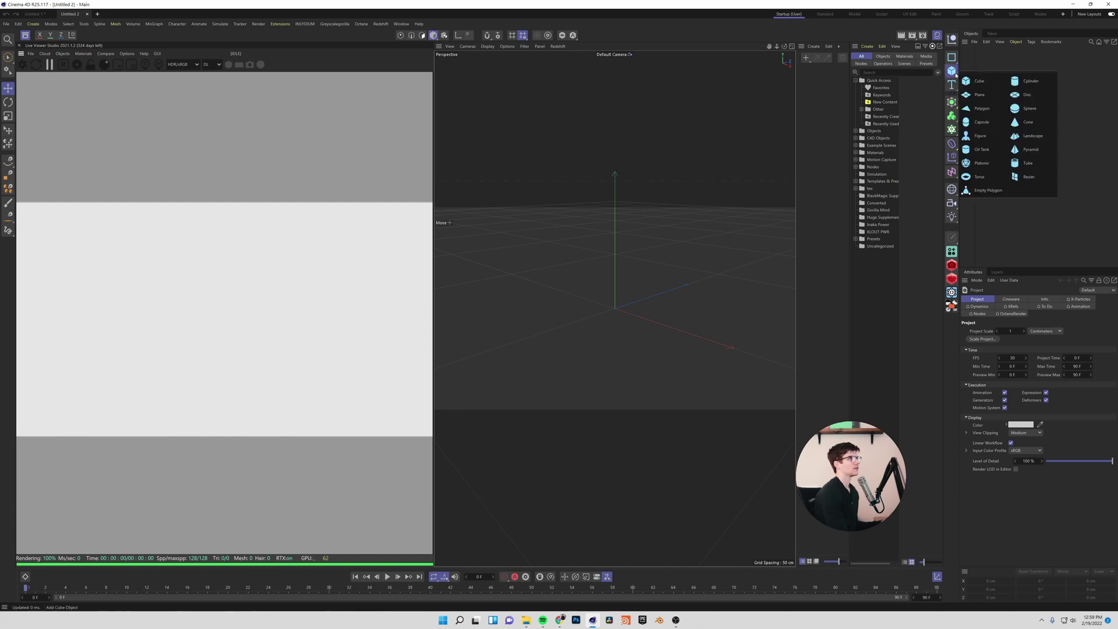
{"action": "left_click", "coordinate": [979, 94]}
{"action": "key", "text": "t"}
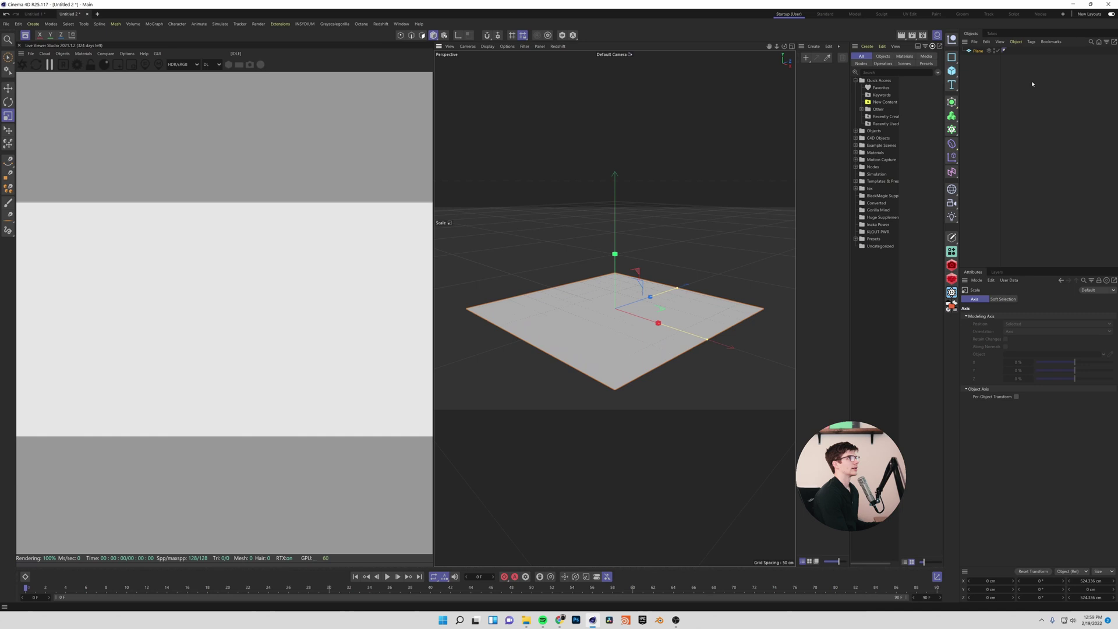
{"action": "left_click", "coordinate": [952, 70]}
{"action": "key", "text": "e"}
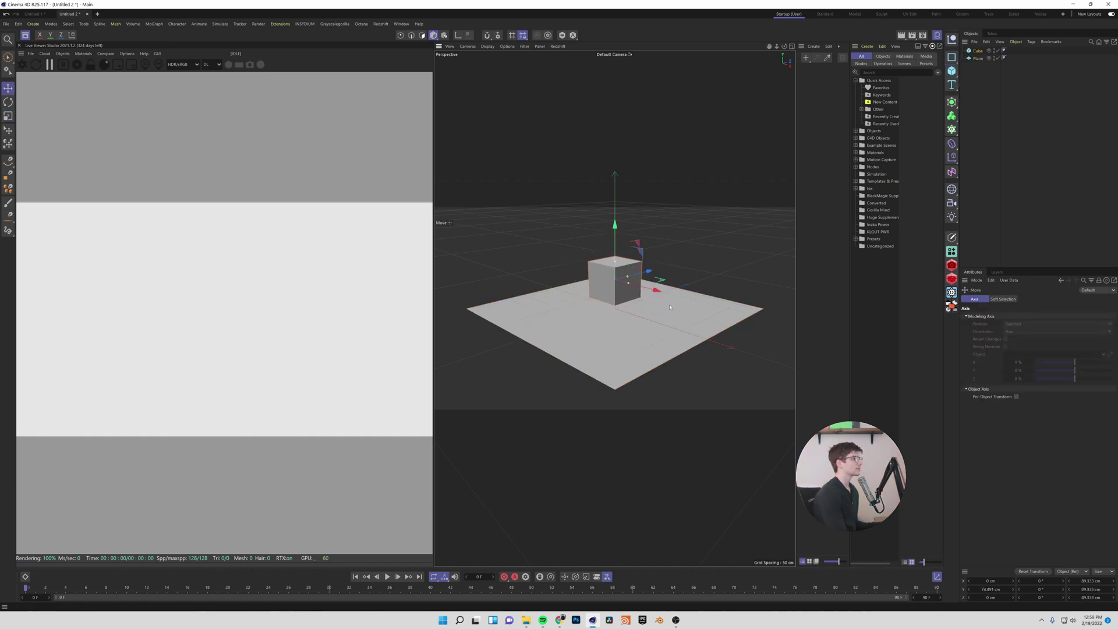
Add an OctaneSky and an Octane area light raised above the cube, then start the Live Viewer render.
{"action": "left_click", "coordinate": [62, 53]}
{"action": "left_click", "coordinate": [80, 78]}
{"action": "left_click", "coordinate": [62, 53]}
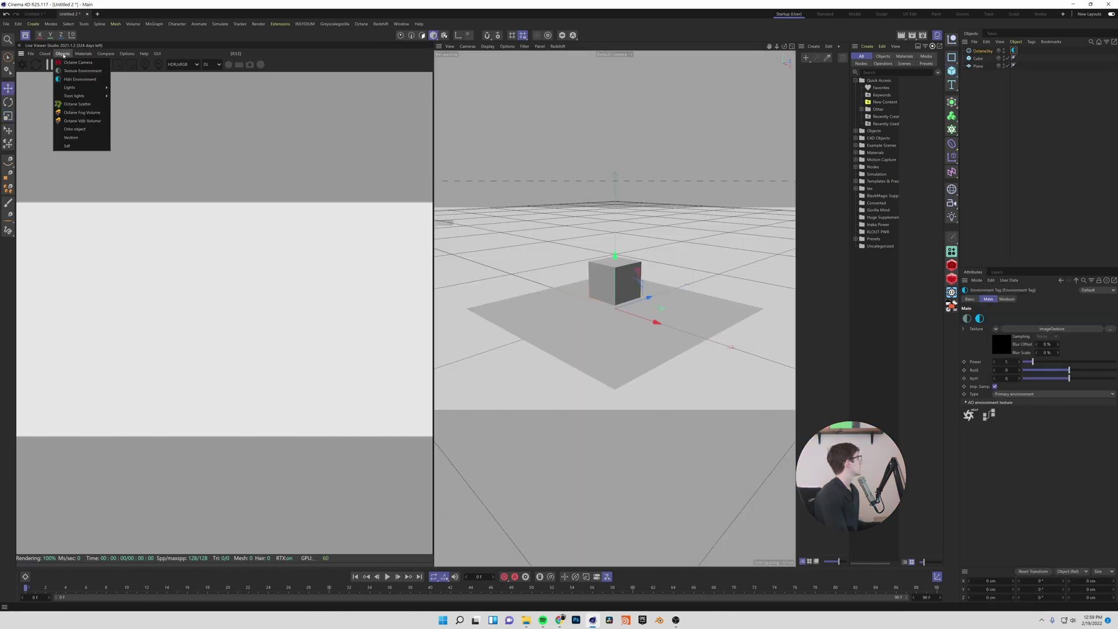
{"action": "mouse_move", "coordinate": [81, 88]}
{"action": "left_click", "coordinate": [134, 106]}
{"action": "key", "text": "t"}
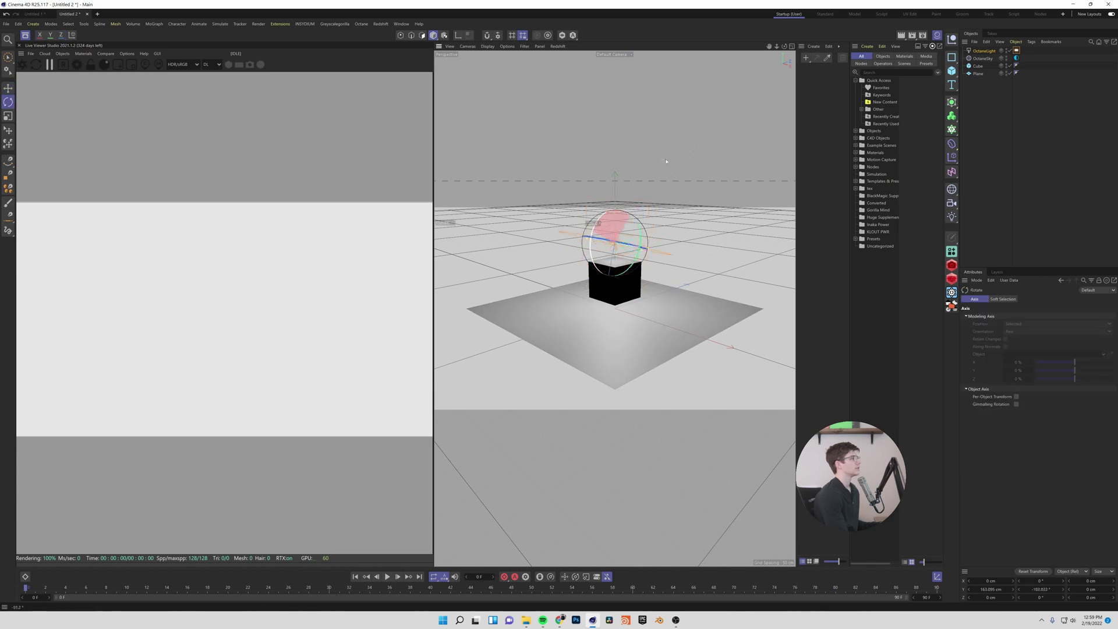
{"action": "key", "text": "e"}
{"action": "left_click_drag", "start_coordinate": [600, 259], "coordinate": [626, 224]}
{"action": "left_click", "coordinate": [24, 66]}
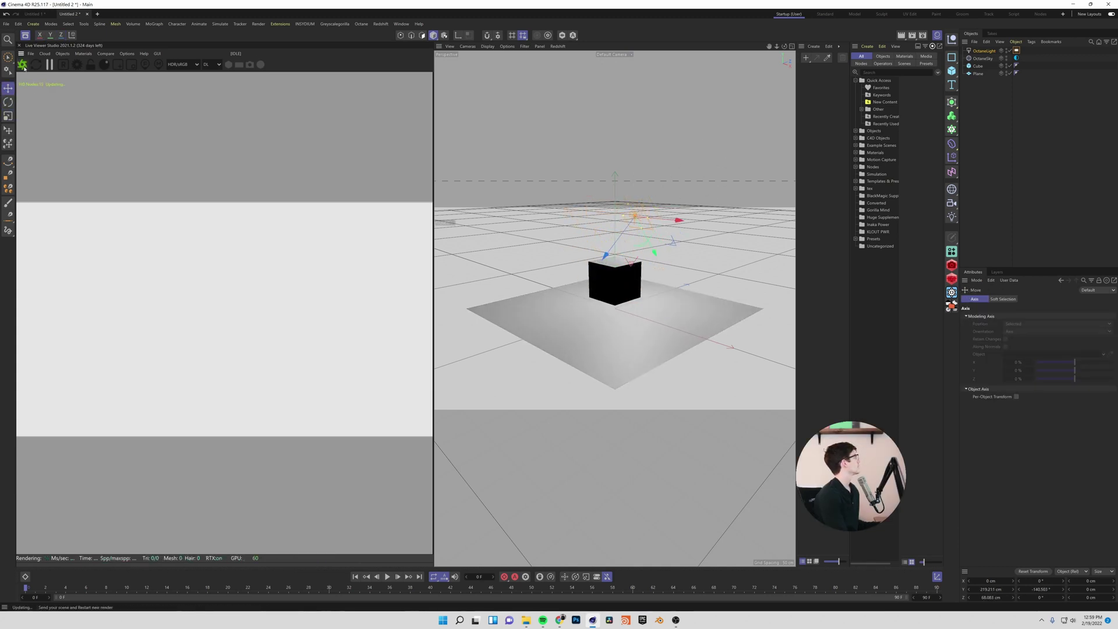
Slide the area light sideways beside the cube so it casts a long diagonal shadow.
{"action": "middle_click", "coordinate": [627, 291]}
{"action": "middle_click", "coordinate": [626, 292]}
{"action": "middle_click", "coordinate": [544, 192]}
{"action": "middle_click", "coordinate": [544, 192]}
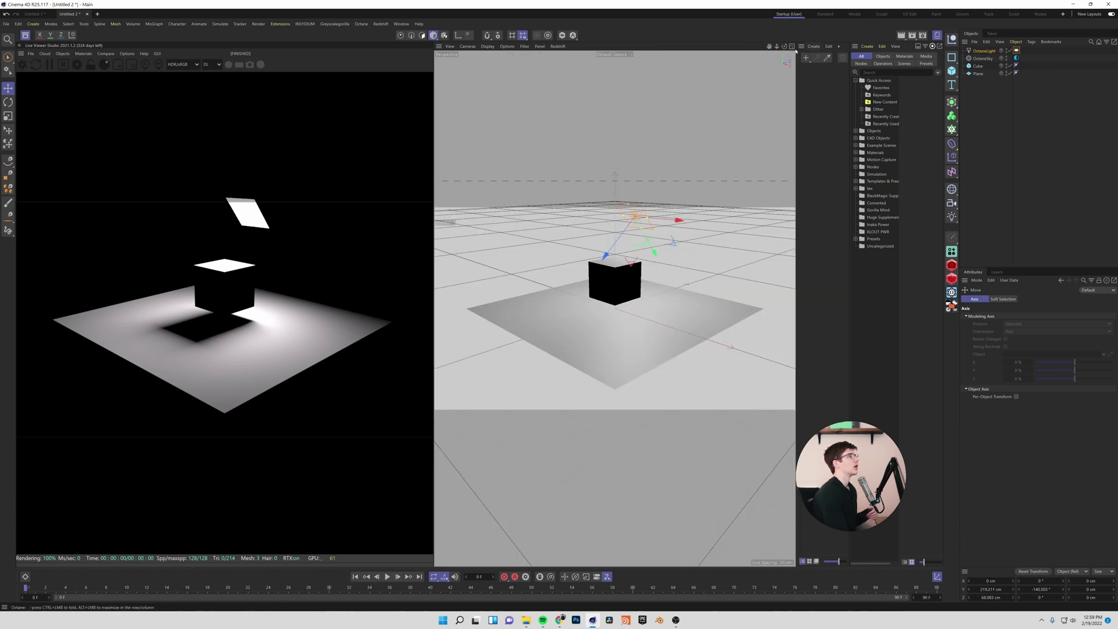
{"action": "mouse_move", "coordinate": [653, 289]}
{"action": "left_mouse_down", "text": "alt"}
{"action": "mouse_move", "coordinate": [646, 273]}
{"action": "mouse_move", "coordinate": [644, 303]}
{"action": "left_mouse_up", "text": "alt"}
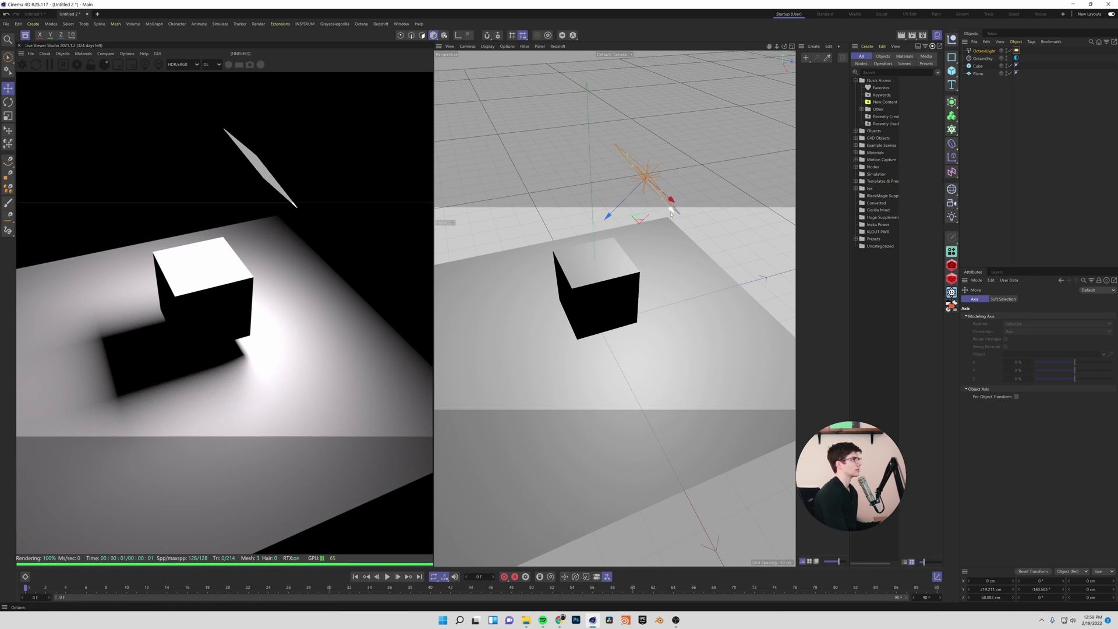
{"action": "left_click_drag", "start_coordinate": [670, 215], "coordinate": [694, 245]}
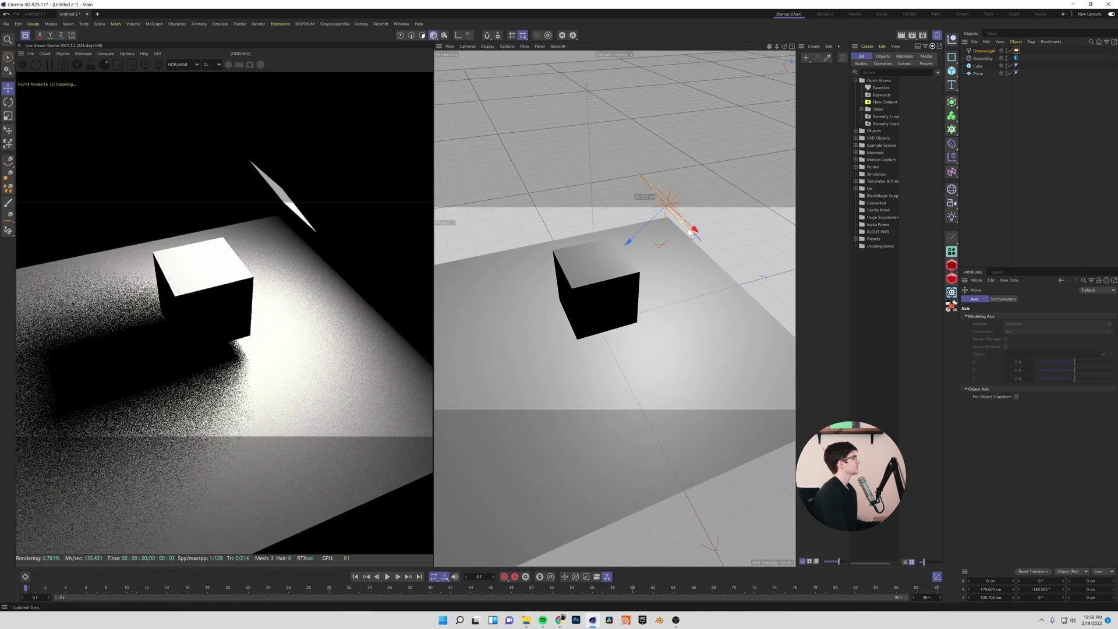
{"action": "left_click", "coordinate": [987, 195]}
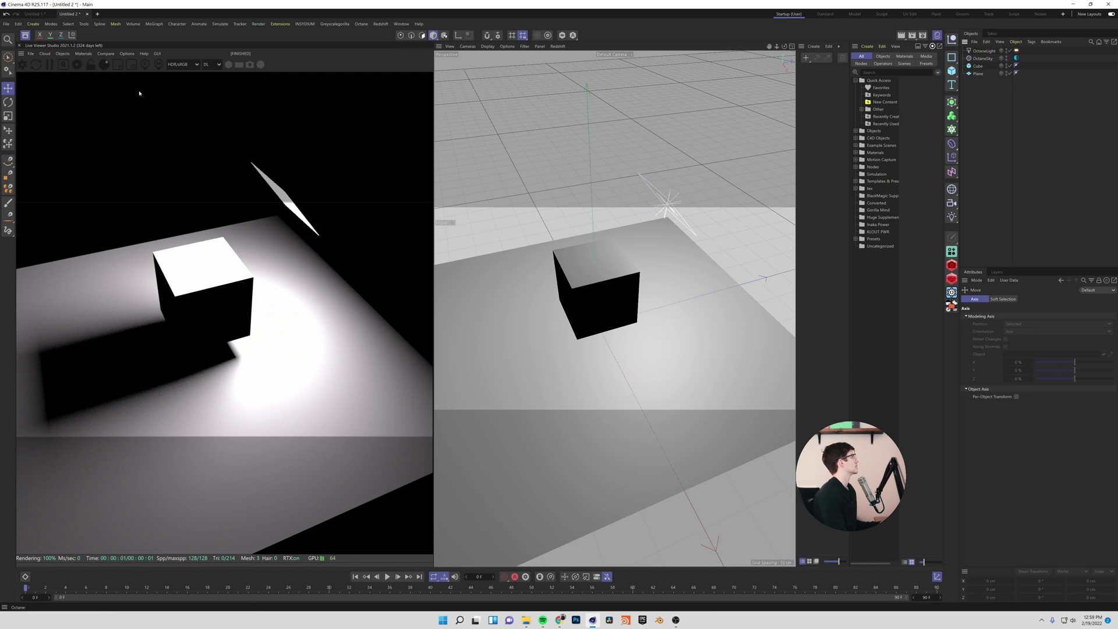
{"action": "left_click", "coordinate": [76, 65]}
Set the Camera Imager OCIO view transform to ACES: sRGB and close Octane Settings.
{"action": "left_click_drag", "start_coordinate": [207, 7], "coordinate": [587, 118]}
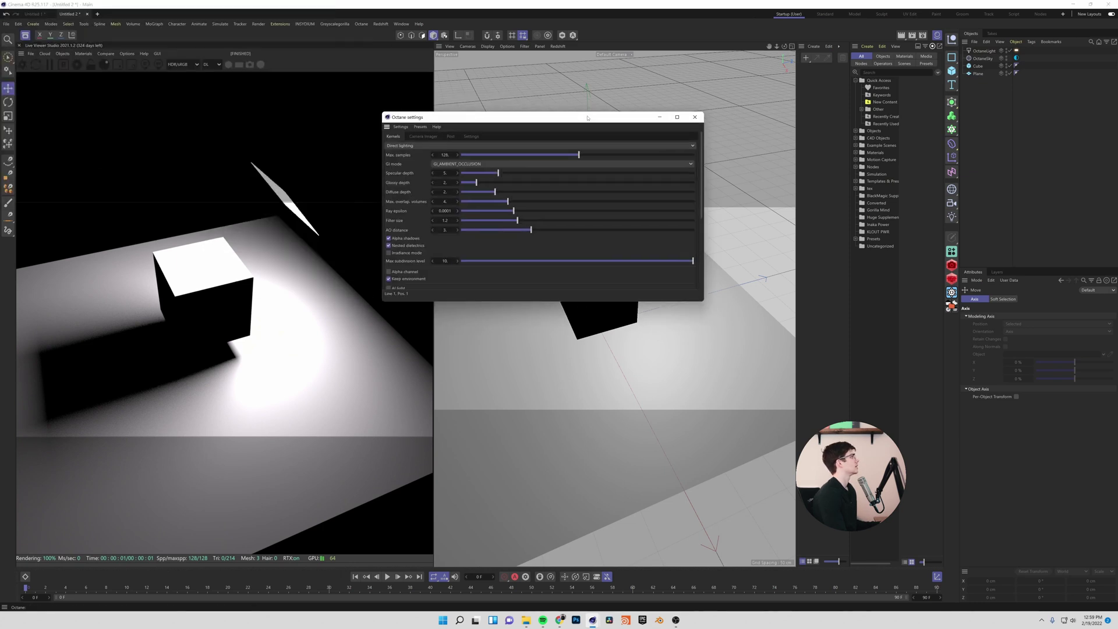
{"action": "left_click", "coordinate": [420, 136]}
{"action": "left_click", "coordinate": [476, 146]}
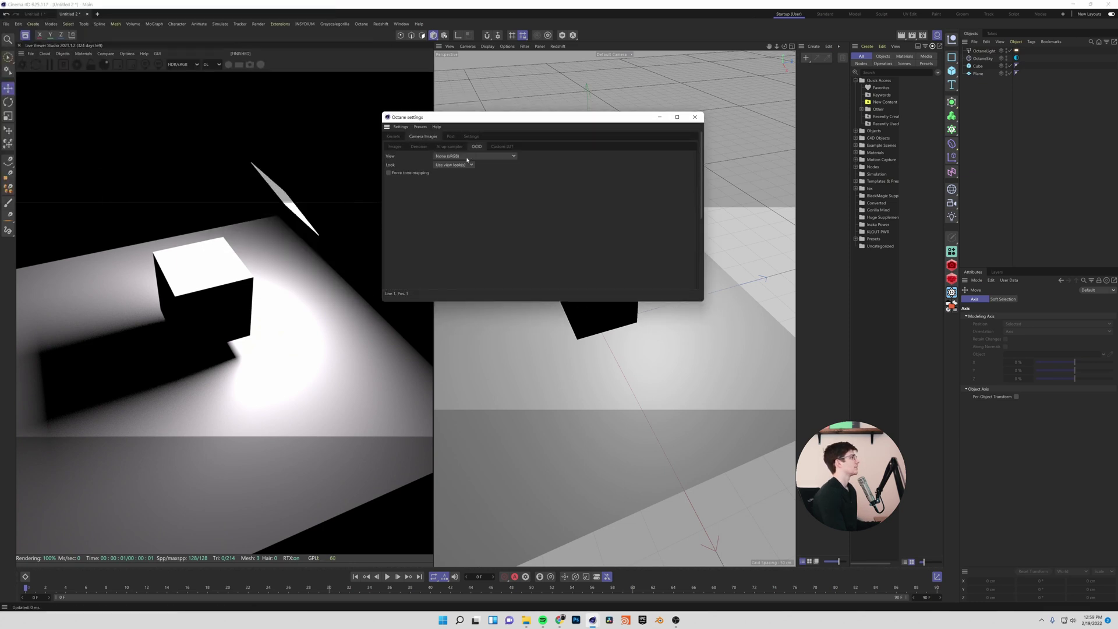
{"action": "left_click", "coordinate": [472, 156]}
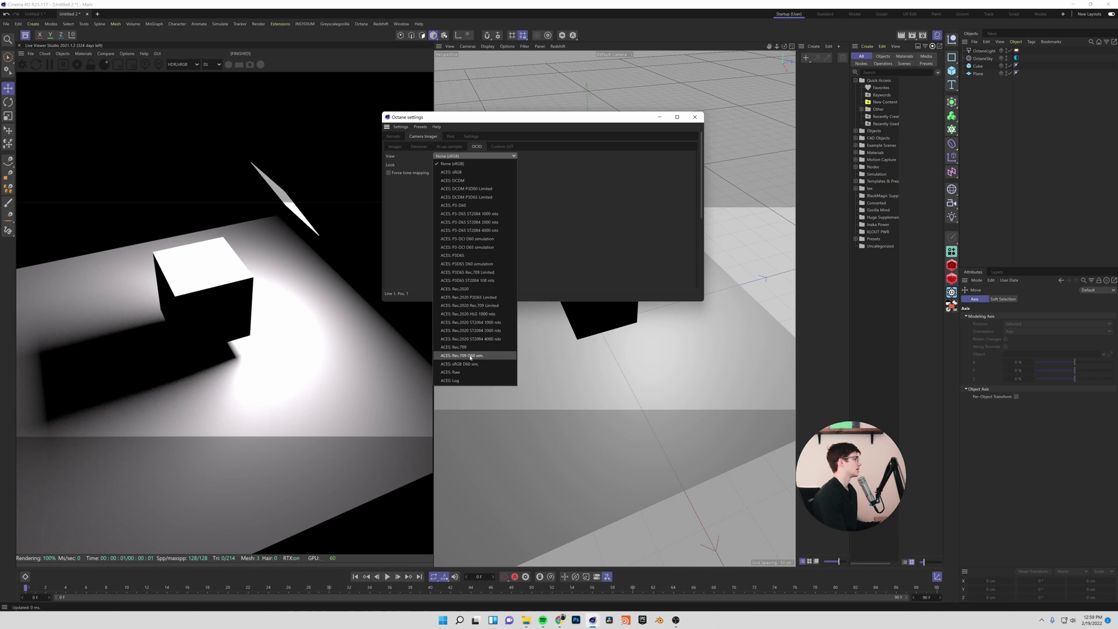
{"action": "left_click", "coordinate": [469, 173]}
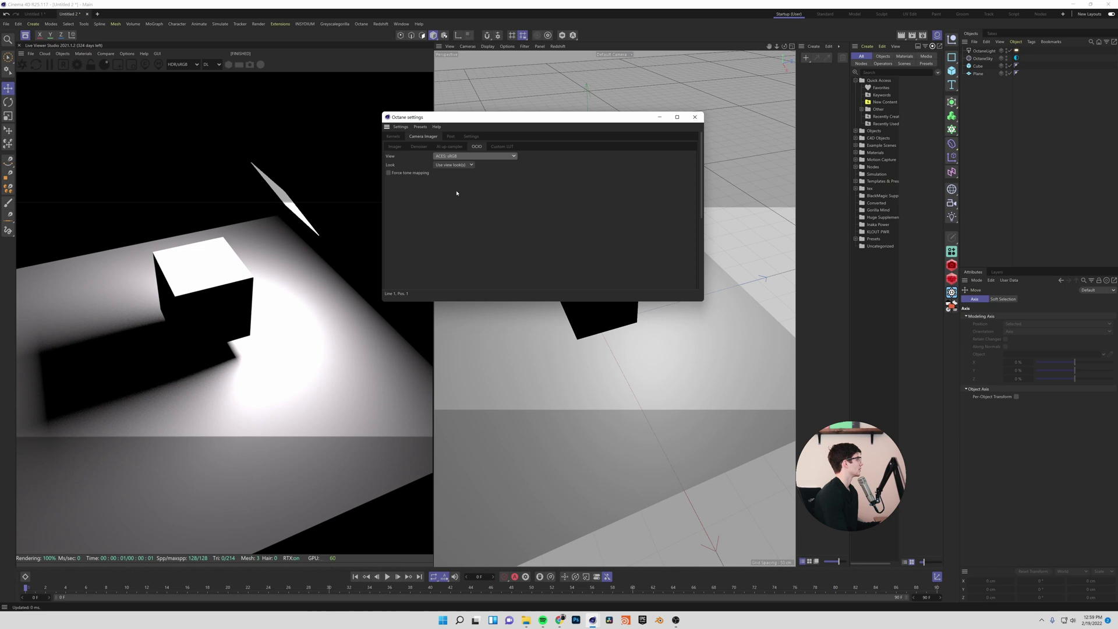
{"action": "left_click", "coordinate": [694, 117]}
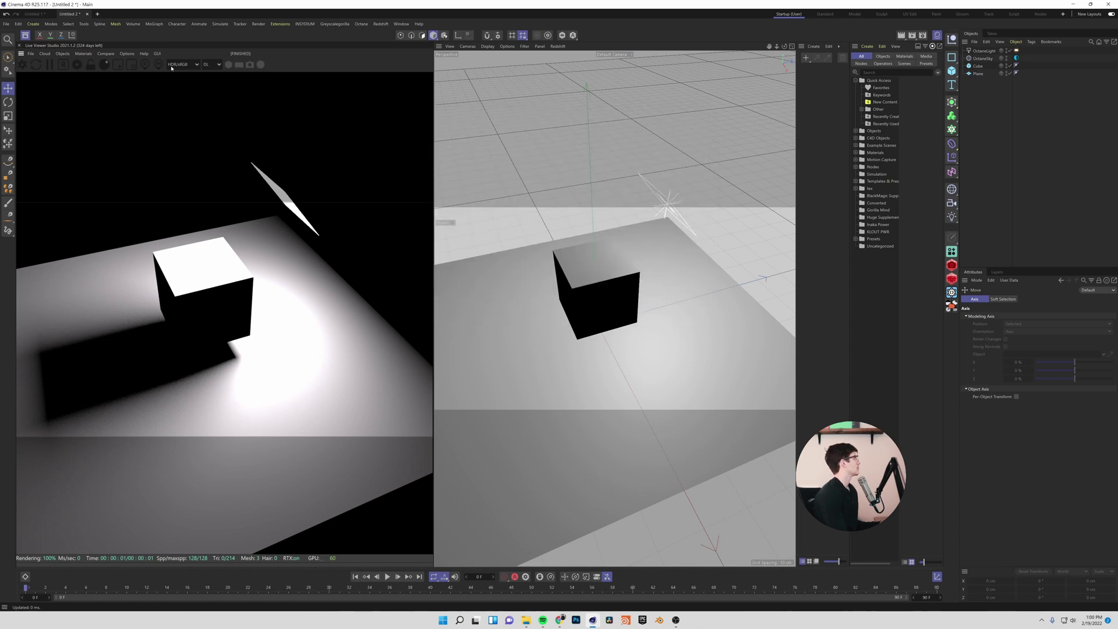
Display the live render in OCIO sRGB and move the area light up and to the right.
{"action": "left_click", "coordinate": [196, 65]}
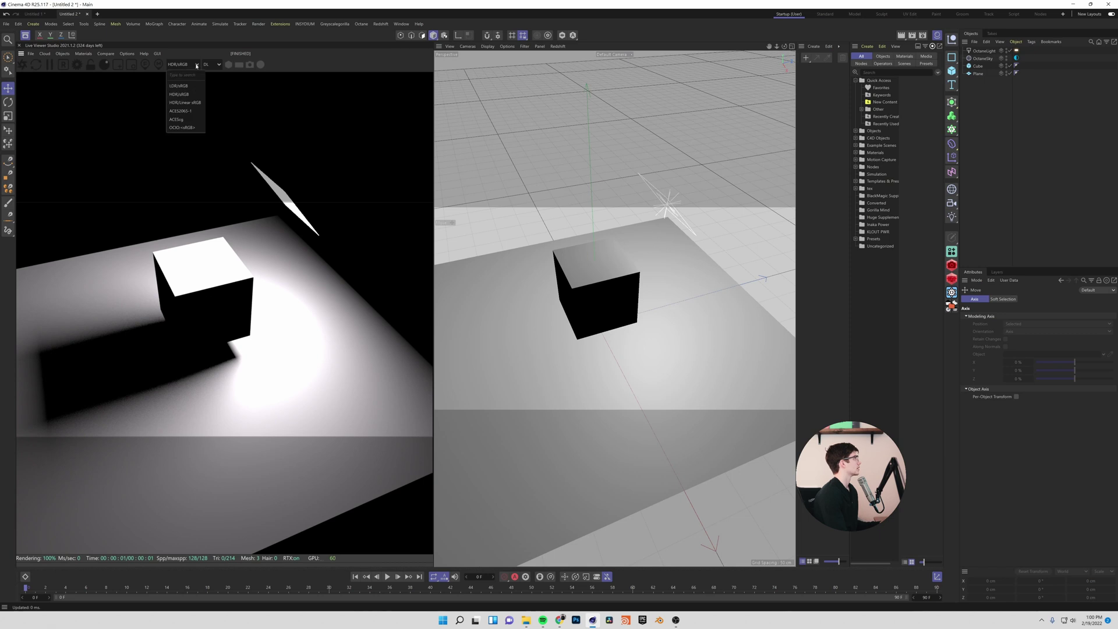
{"action": "left_click", "coordinate": [185, 128]}
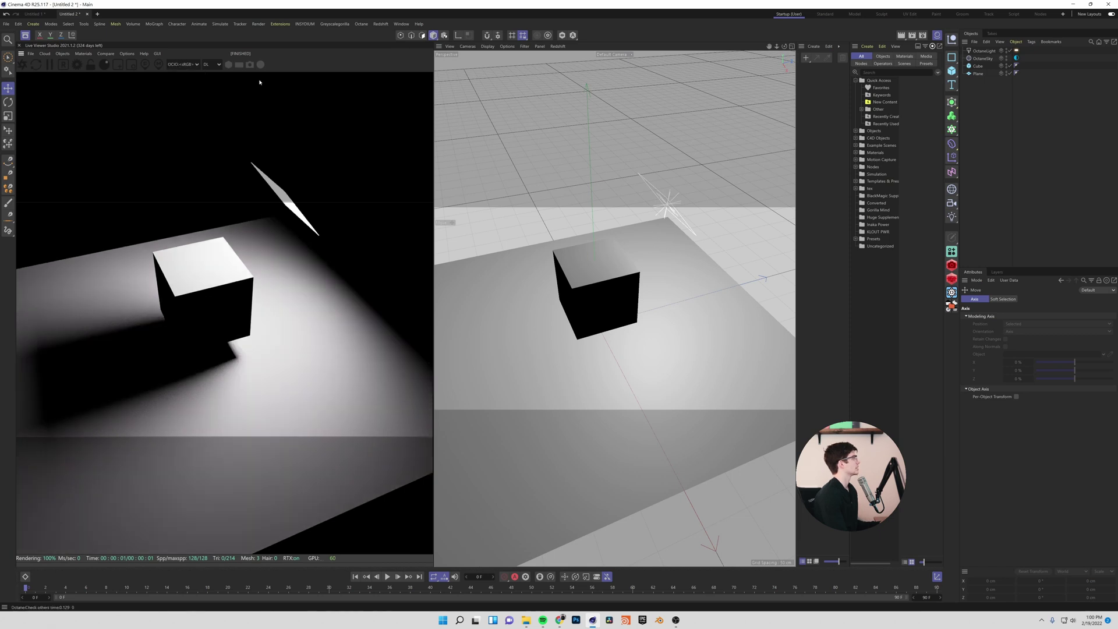
{"action": "left_click_drag", "start_coordinate": [668, 204], "coordinate": [766, 160]}
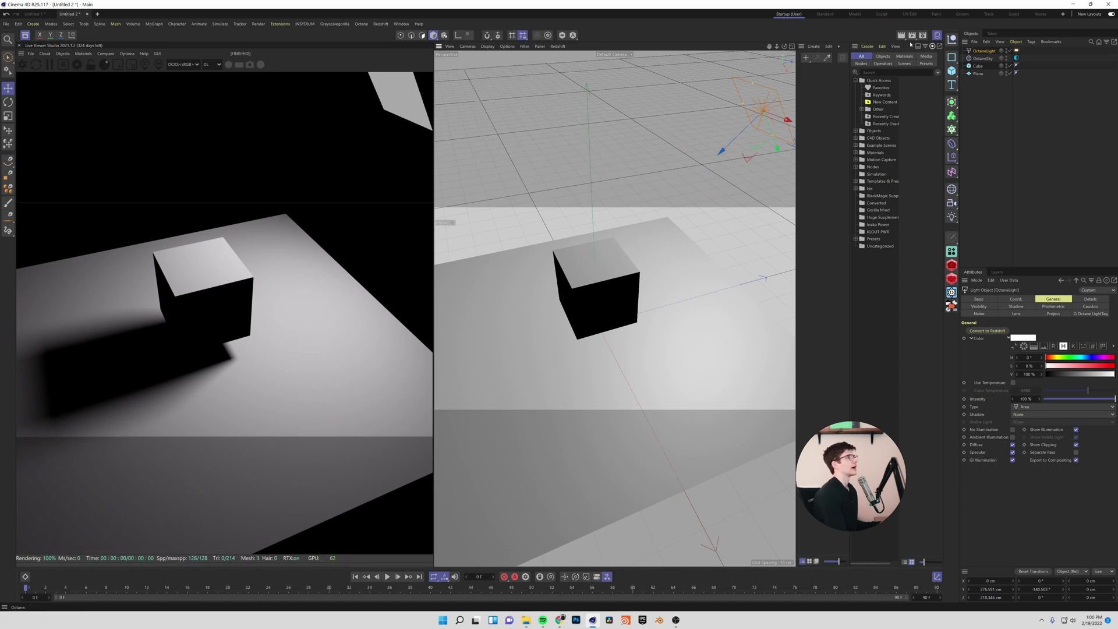
Set the renderer to Octane Renderer with OCIO colour space Output - sRGB.
{"action": "left_click", "coordinate": [922, 35]}
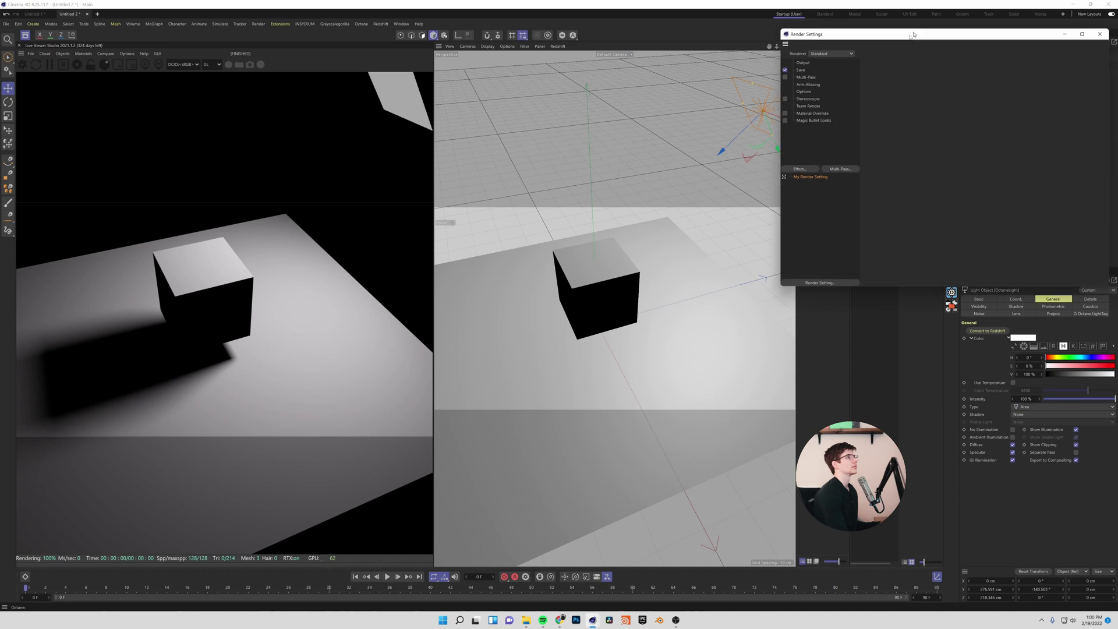
{"action": "left_click_drag", "start_coordinate": [827, 28], "coordinate": [442, 148]}
{"action": "left_click", "coordinate": [455, 168]}
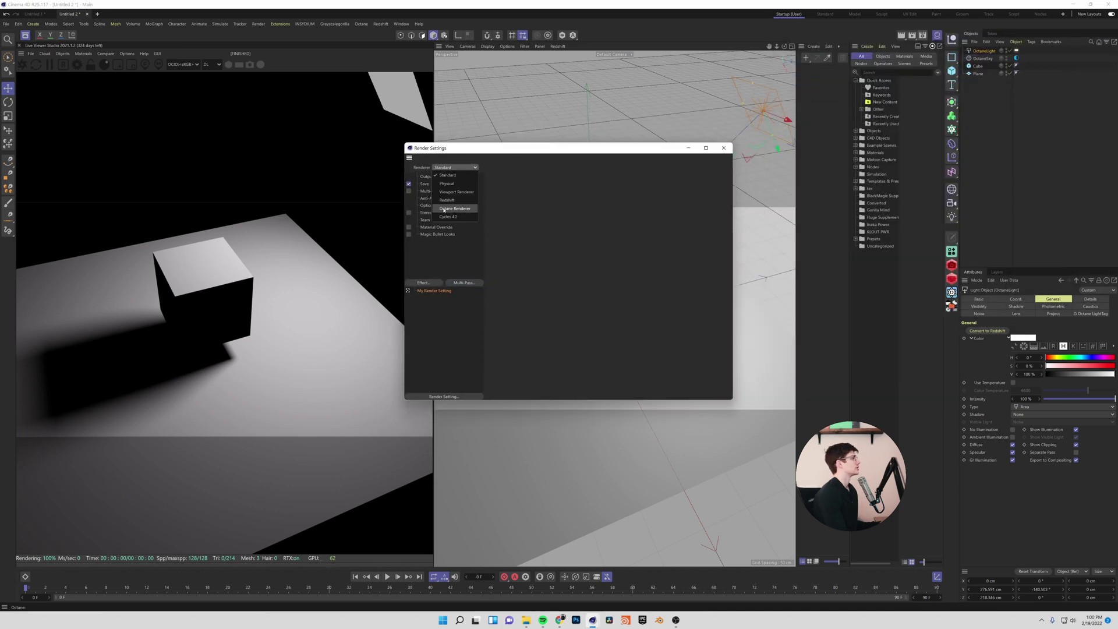
{"action": "left_click", "coordinate": [445, 209]}
{"action": "left_click", "coordinate": [530, 261]}
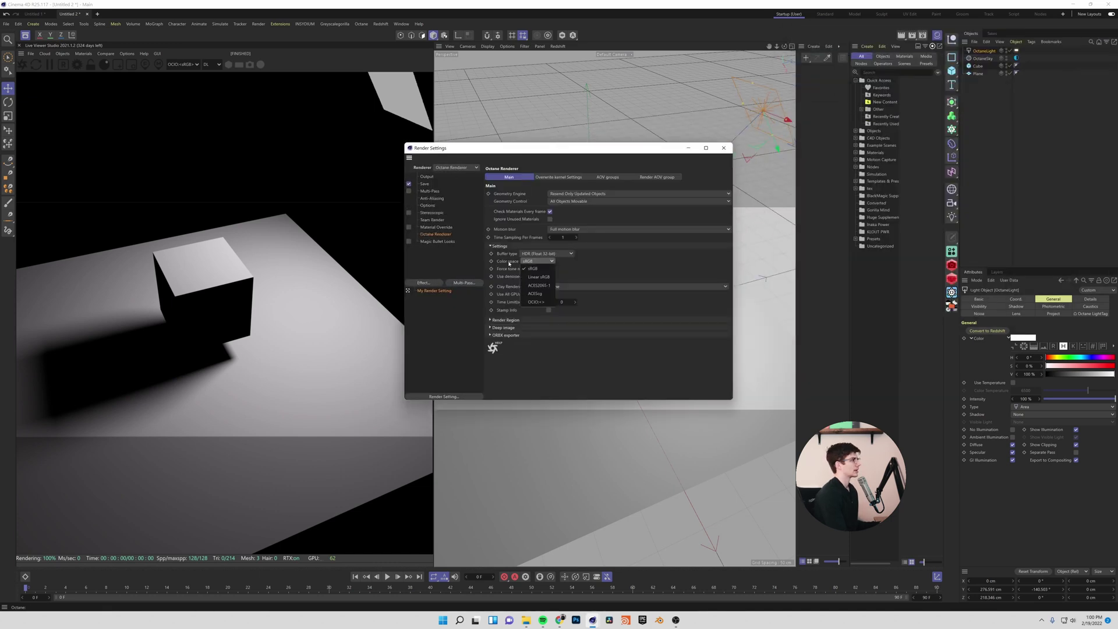
{"action": "left_click", "coordinate": [535, 303]}
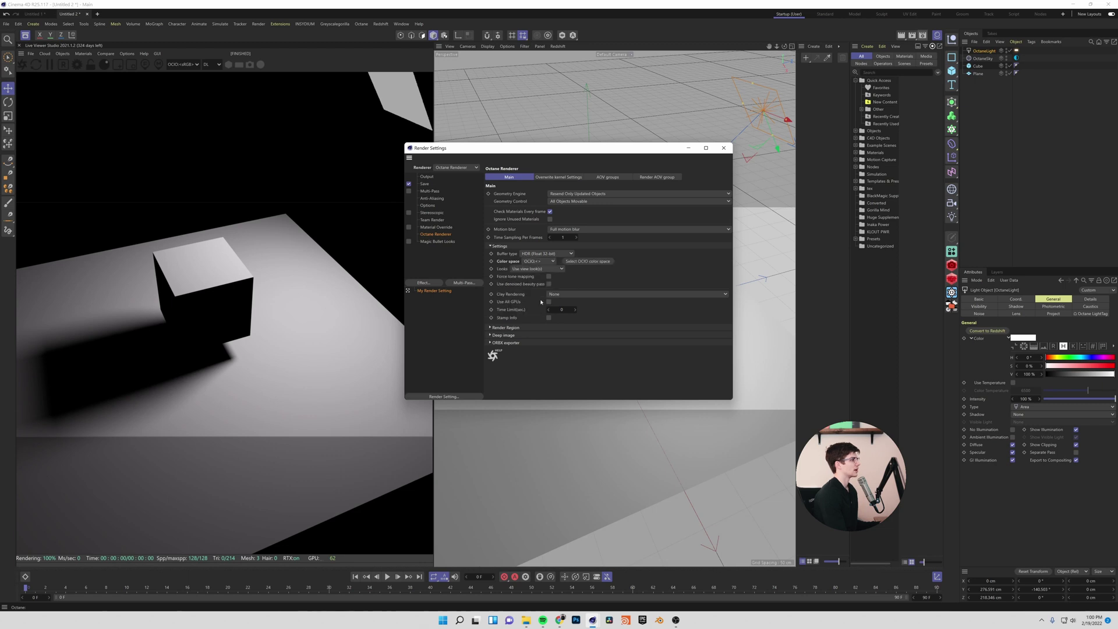
{"action": "left_click", "coordinate": [584, 262]}
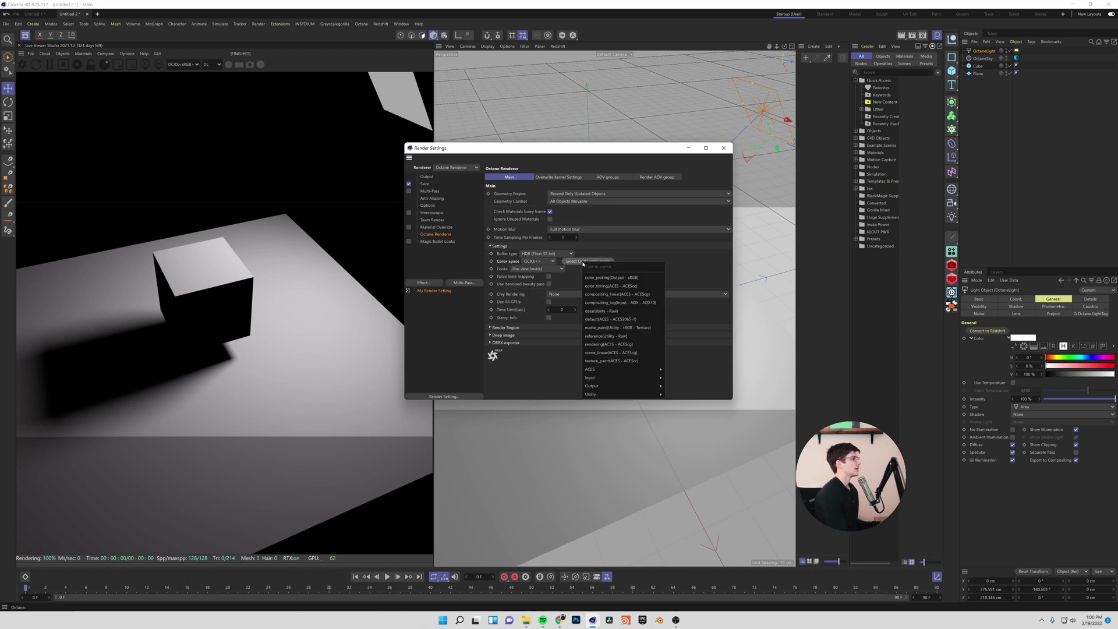
{"action": "mouse_move", "coordinate": [635, 386]}
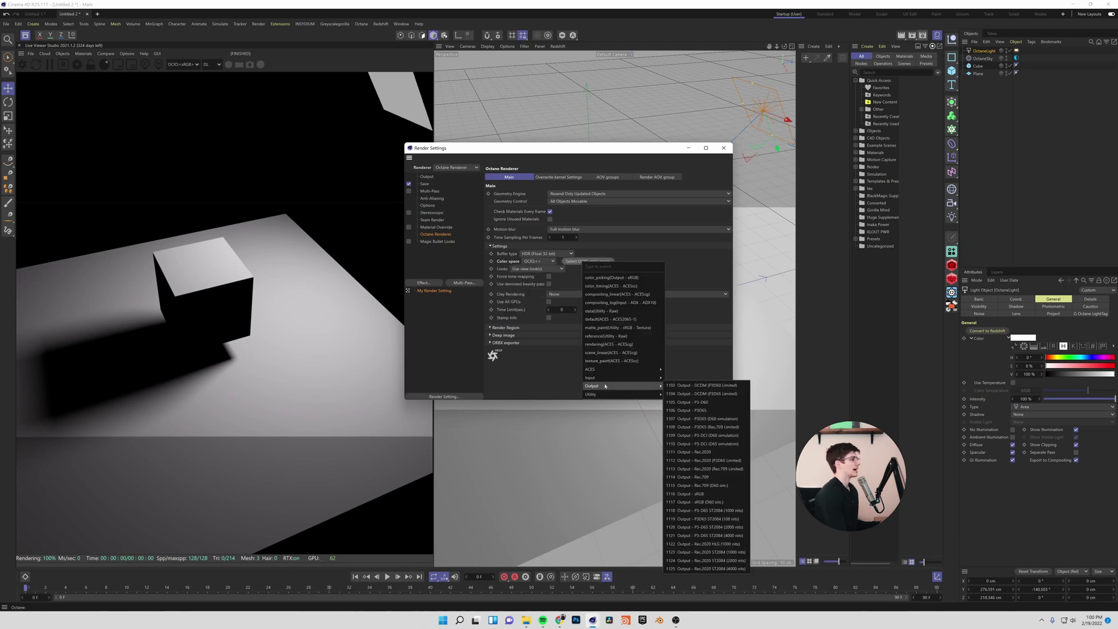
{"action": "left_click", "coordinate": [706, 494]}
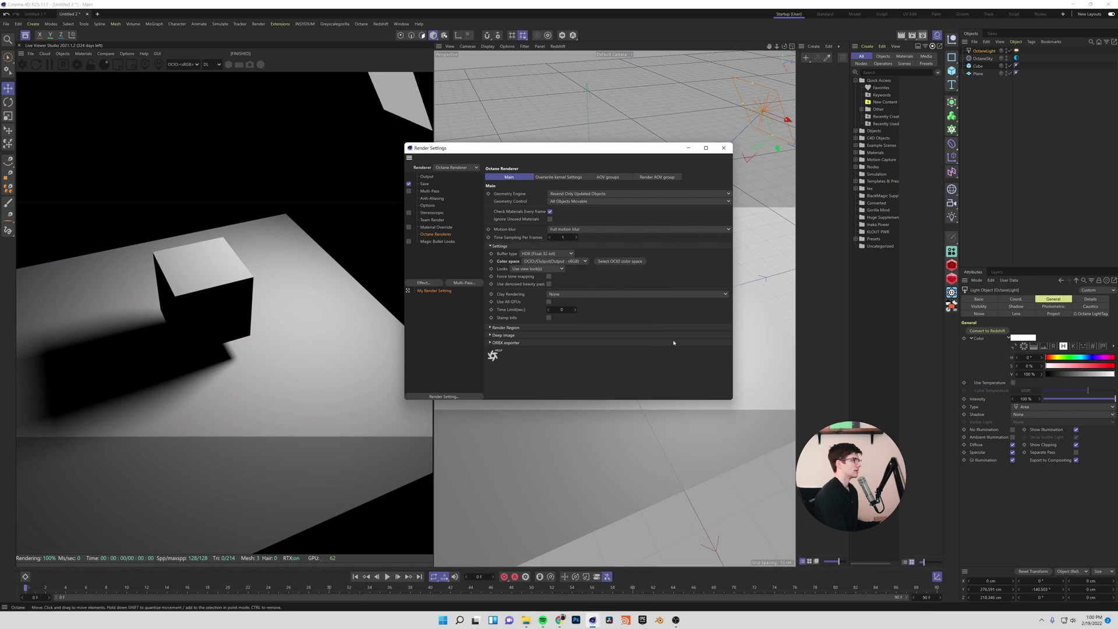
Render the cube scene to the Picture Viewer, inspect it zoomed in, then close the viewer.
{"action": "left_click", "coordinate": [910, 36]}
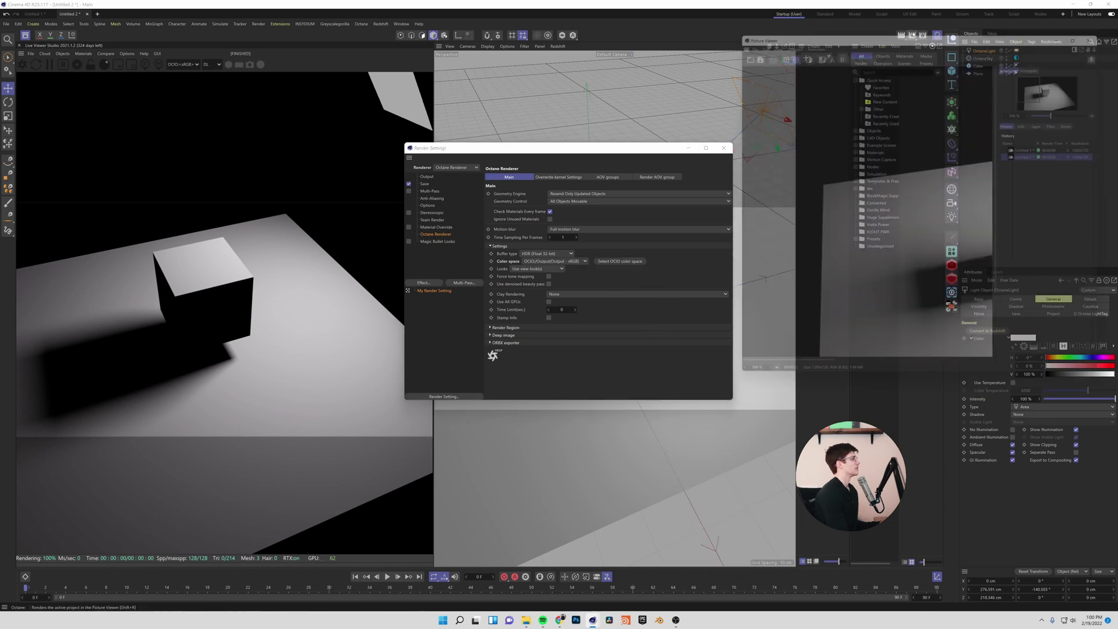
{"action": "left_click_drag", "start_coordinate": [958, 209], "coordinate": [876, 148]}
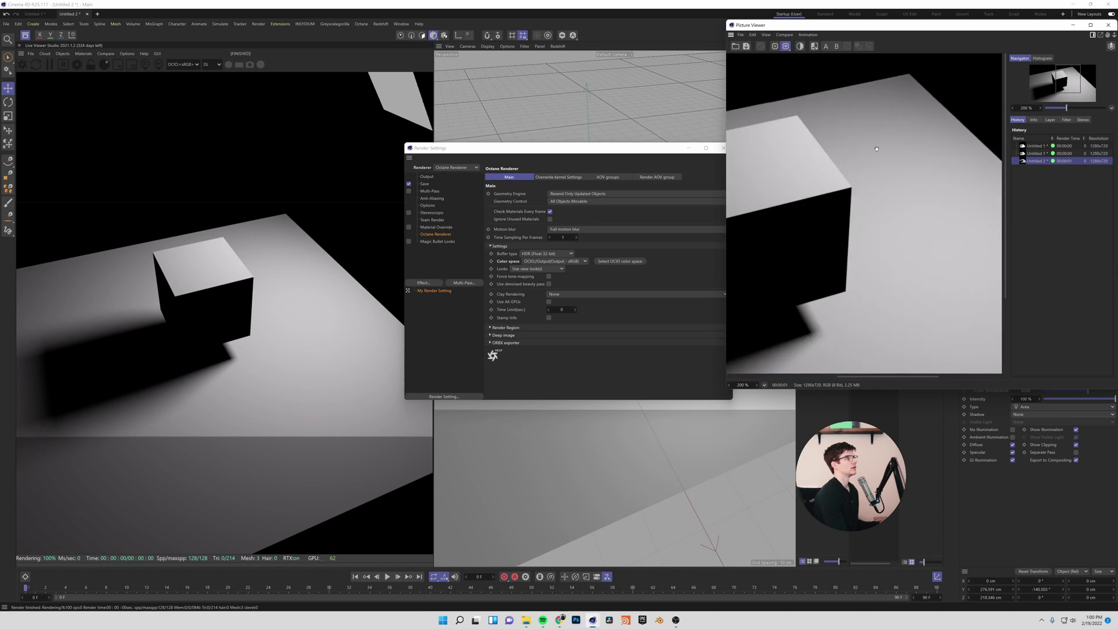
{"action": "left_click_drag", "start_coordinate": [902, 24], "coordinate": [581, 193]}
{"action": "scroll", "coordinate": [507, 361], "scroll_direction": "down", "scroll_amount": 3}
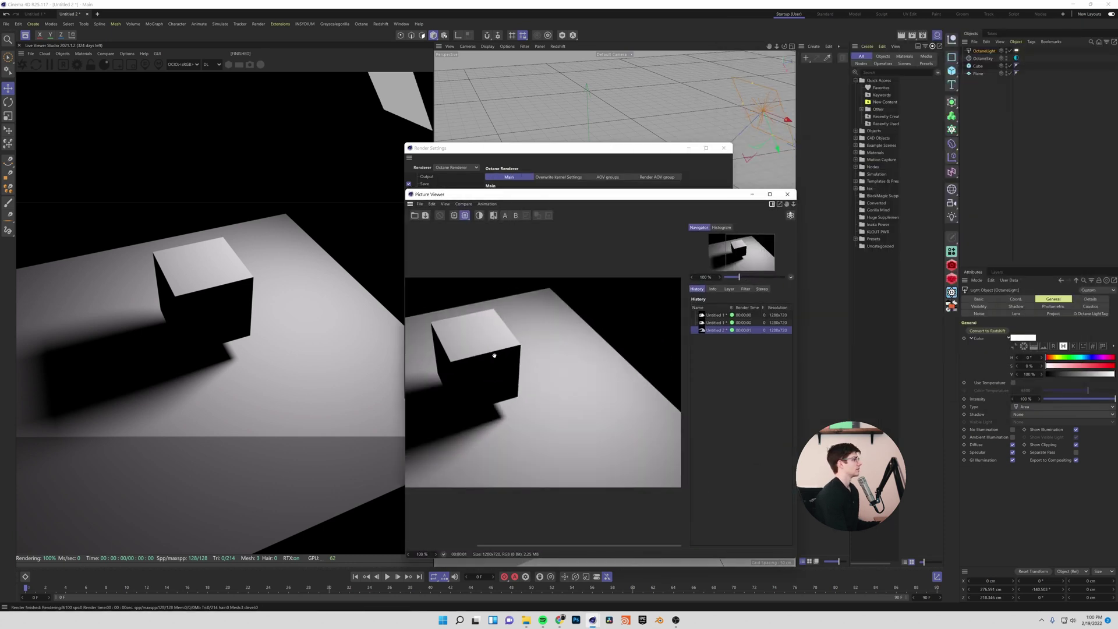
{"action": "left_click_drag", "start_coordinate": [495, 355], "coordinate": [574, 395]}
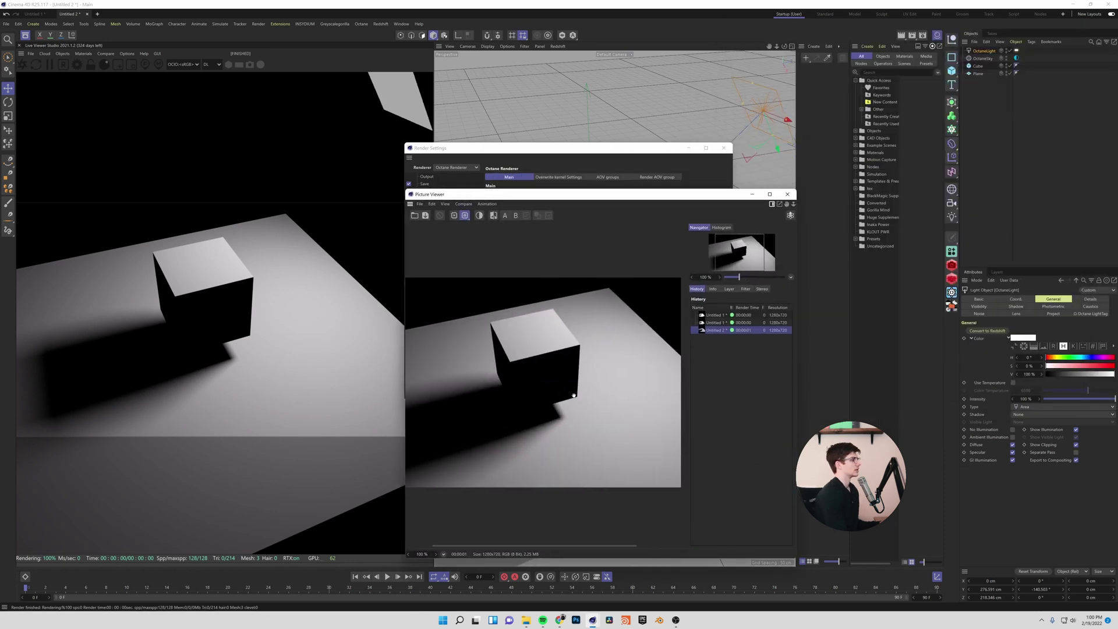
{"action": "scroll", "coordinate": [561, 350], "scroll_direction": "down", "scroll_amount": 1}
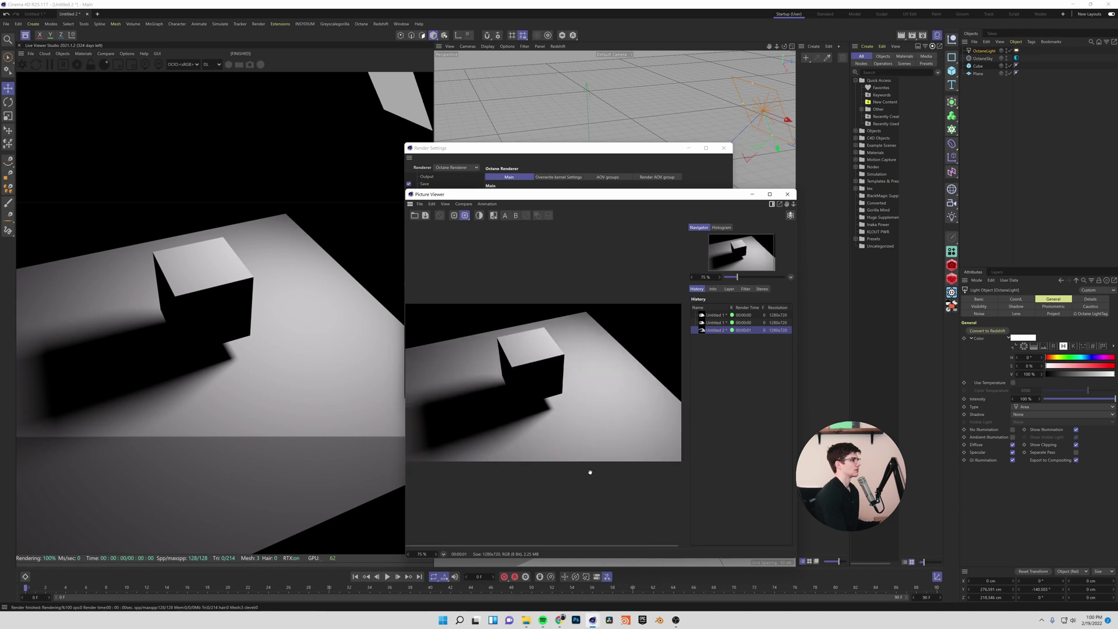
{"action": "left_click", "coordinate": [780, 193]}
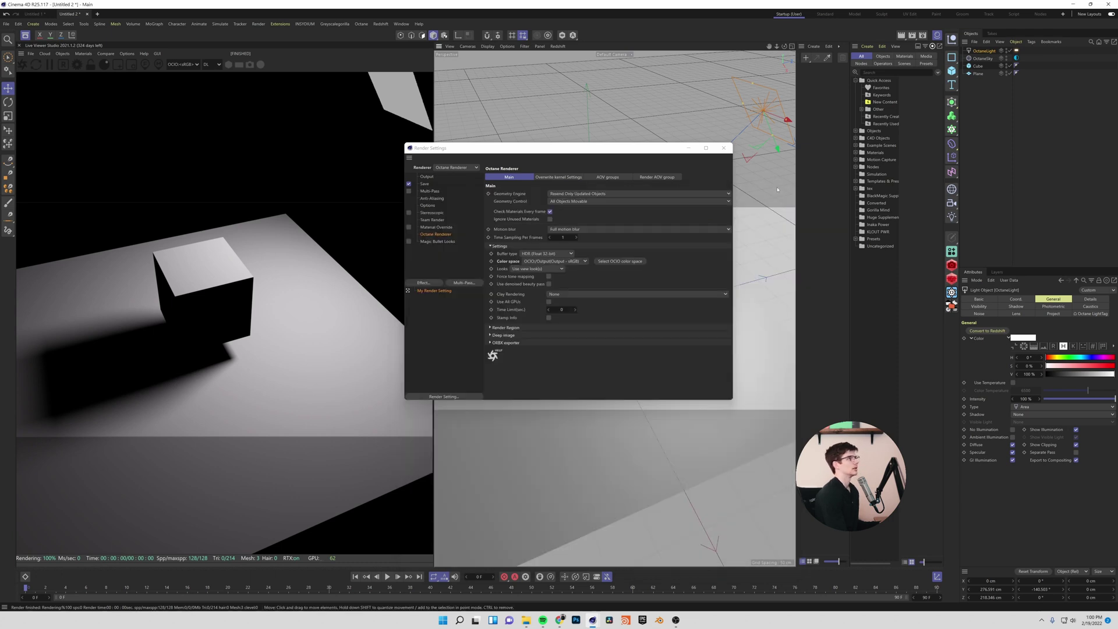